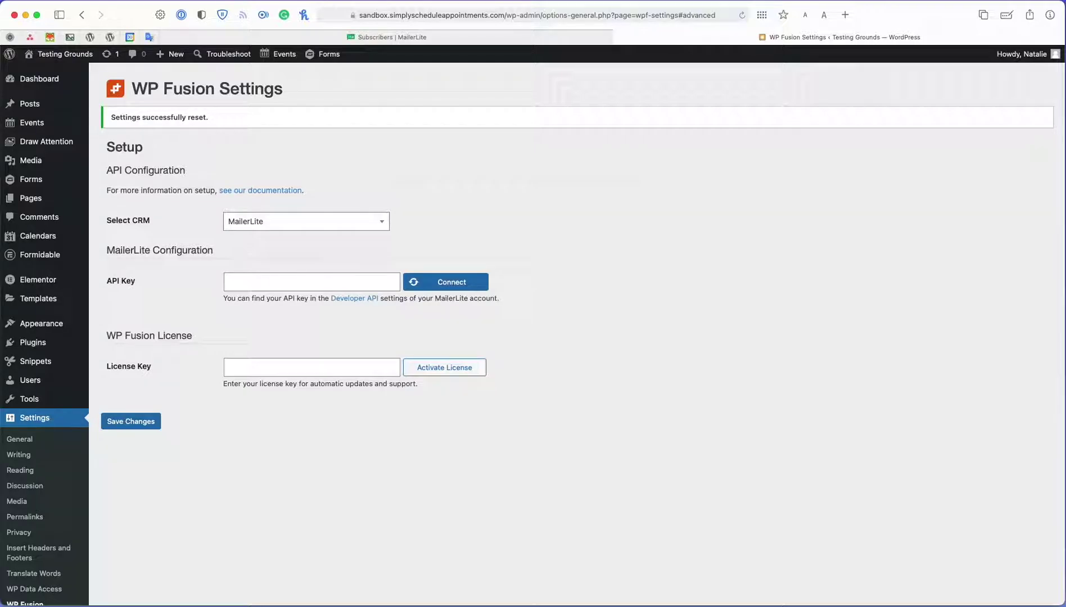
- Copy the MailerLite account's API key from the Developer API integration page
click(509, 38)
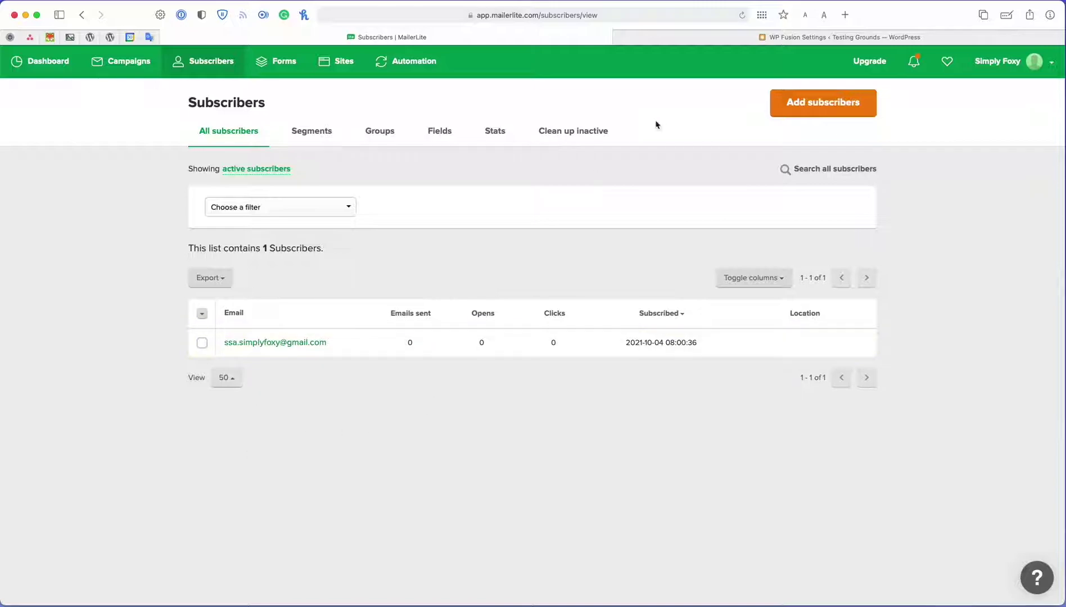
click(731, 37)
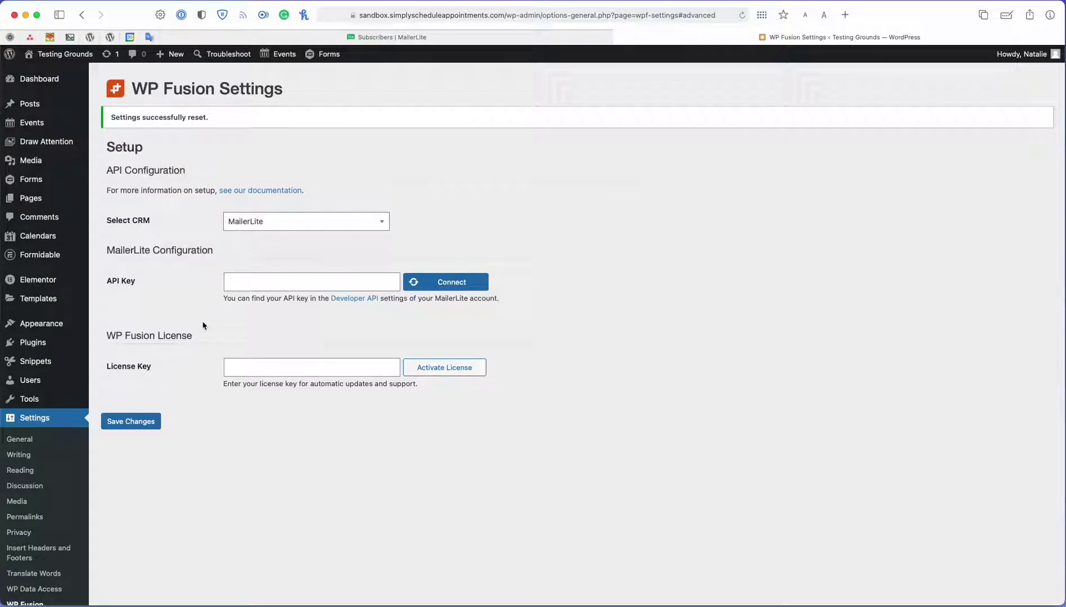
click(421, 37)
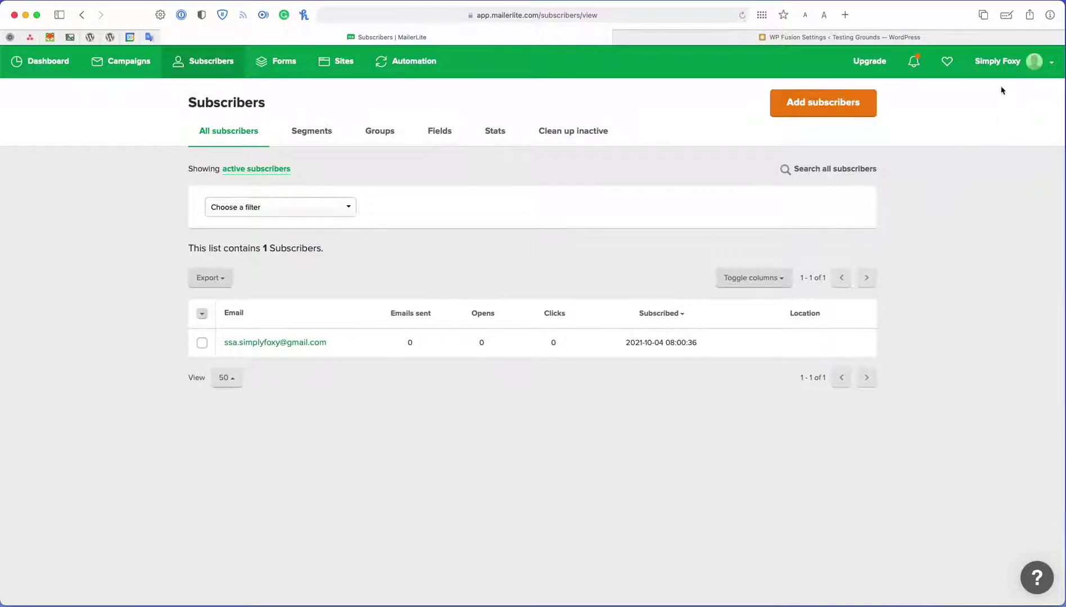
click(1020, 60)
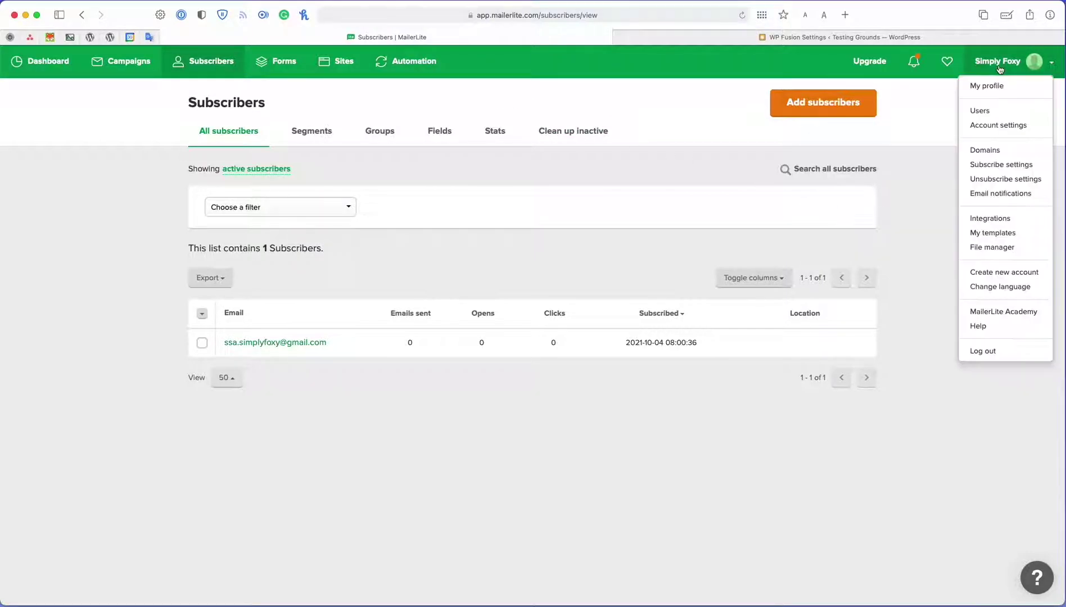
click(1009, 220)
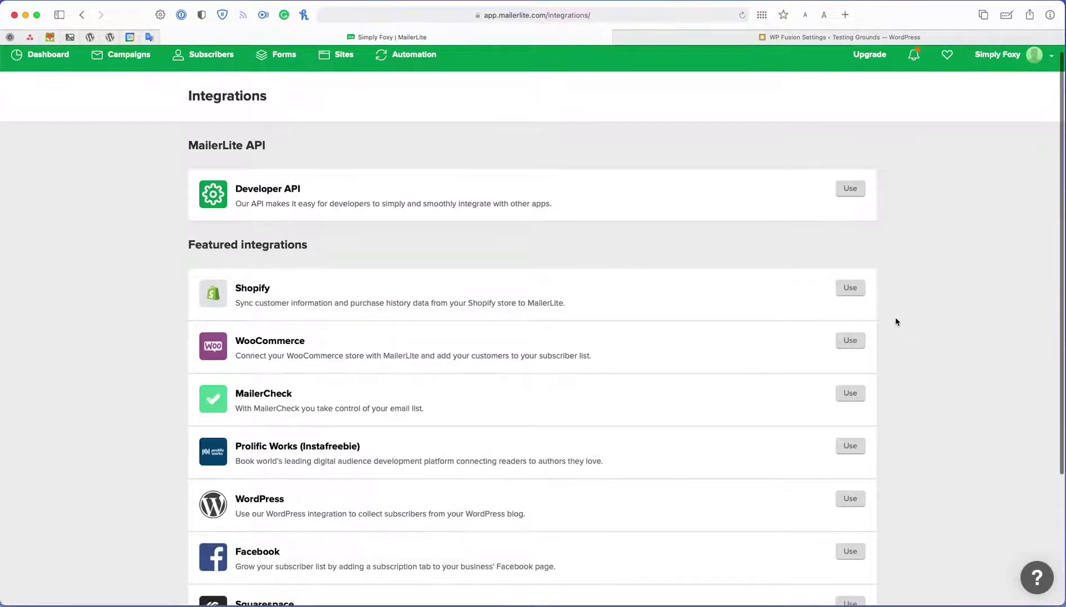
scroll(890, 341, down, 1)
click(846, 183)
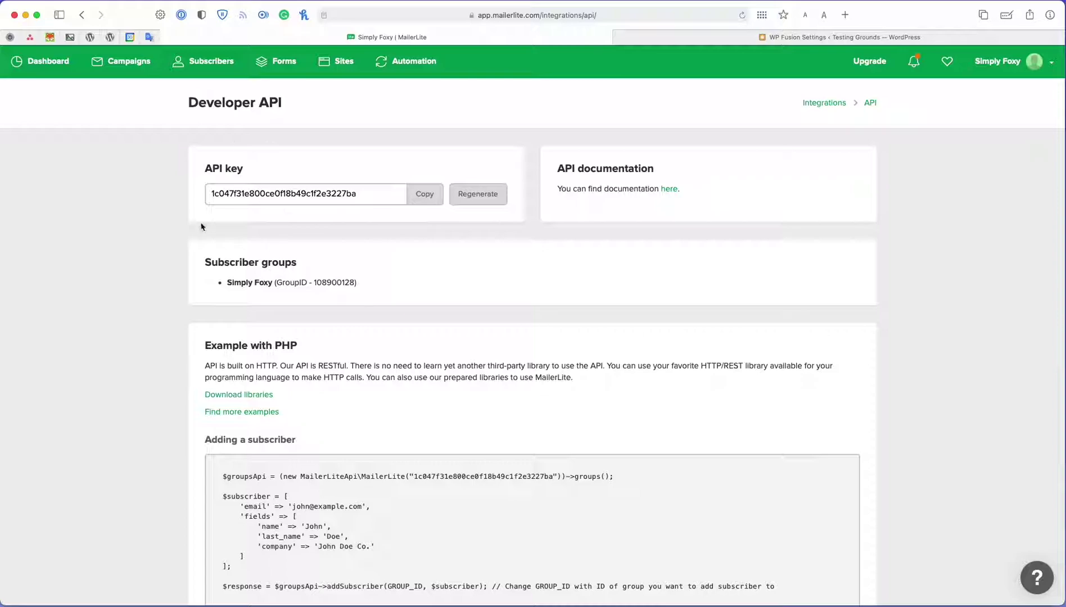
click(421, 195)
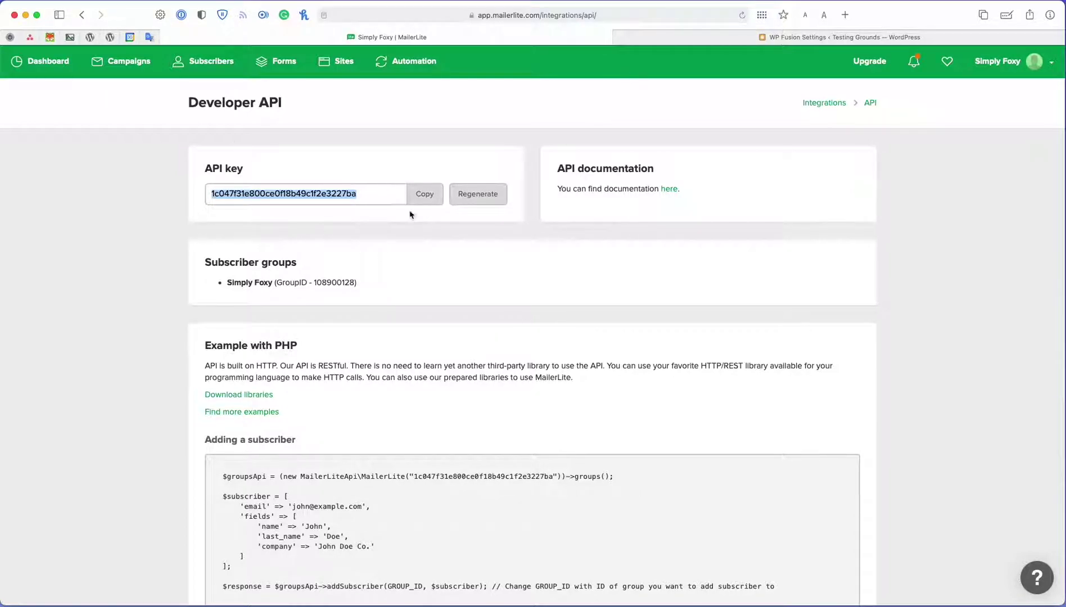
- Paste the MailerLite API key into WP Fusion's API Key field, connect, and save
click(703, 38)
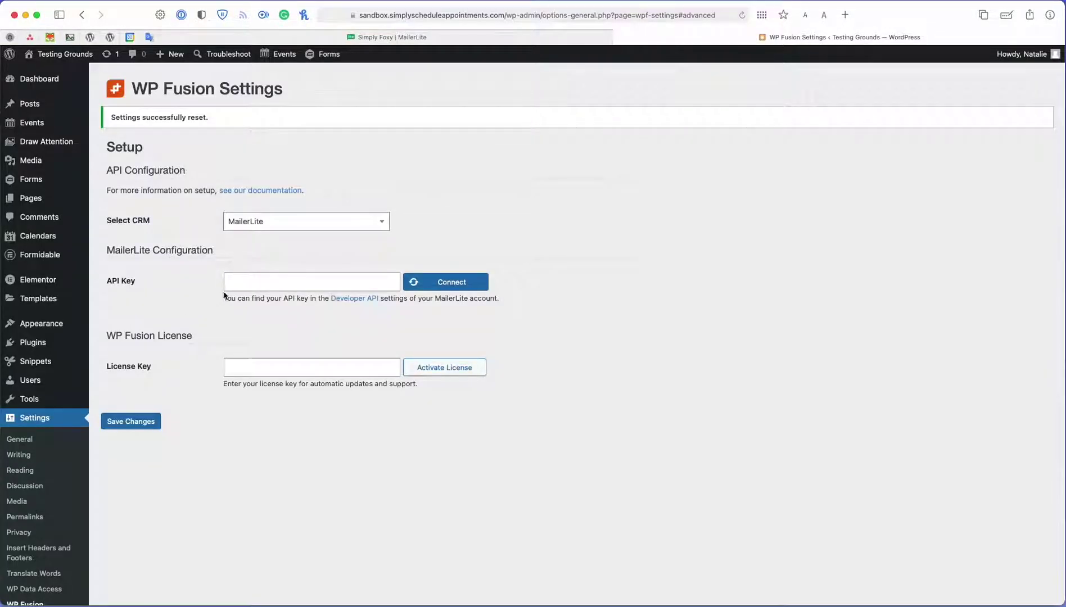
click(240, 283)
key(super+v)
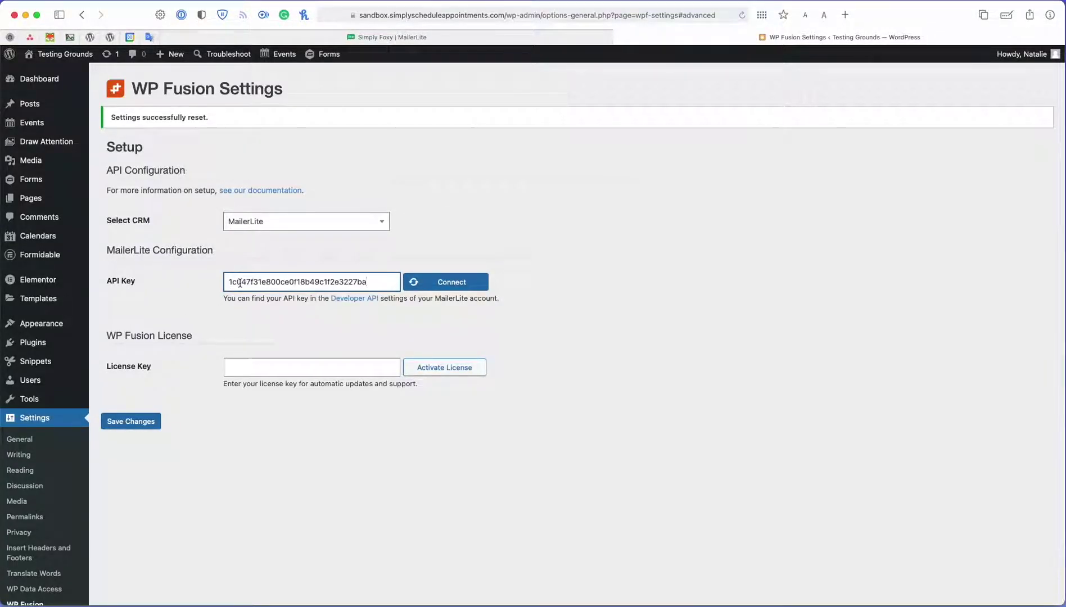
click(482, 289)
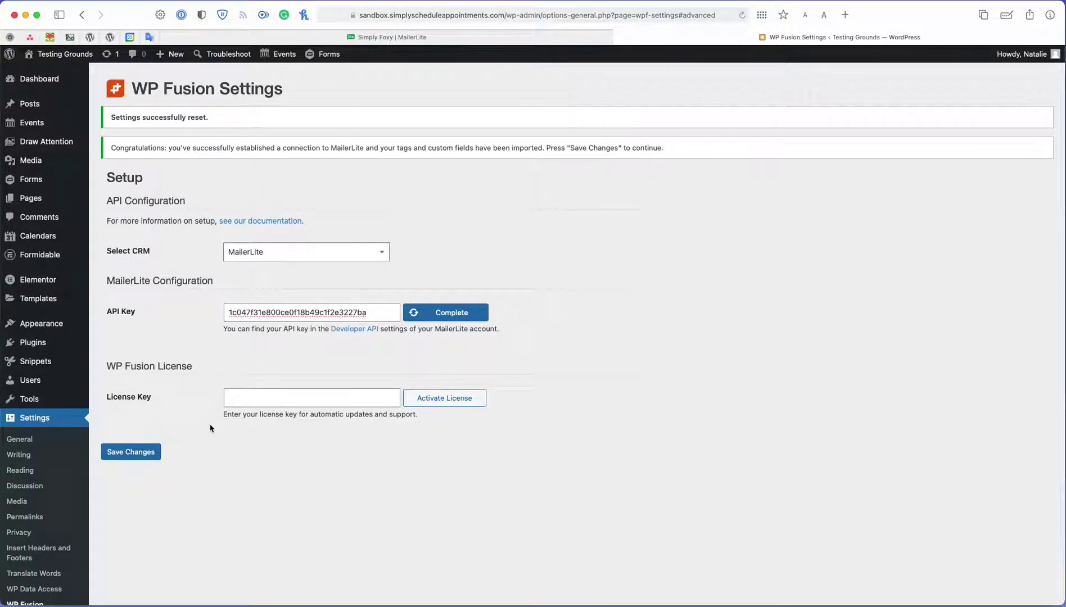
click(137, 451)
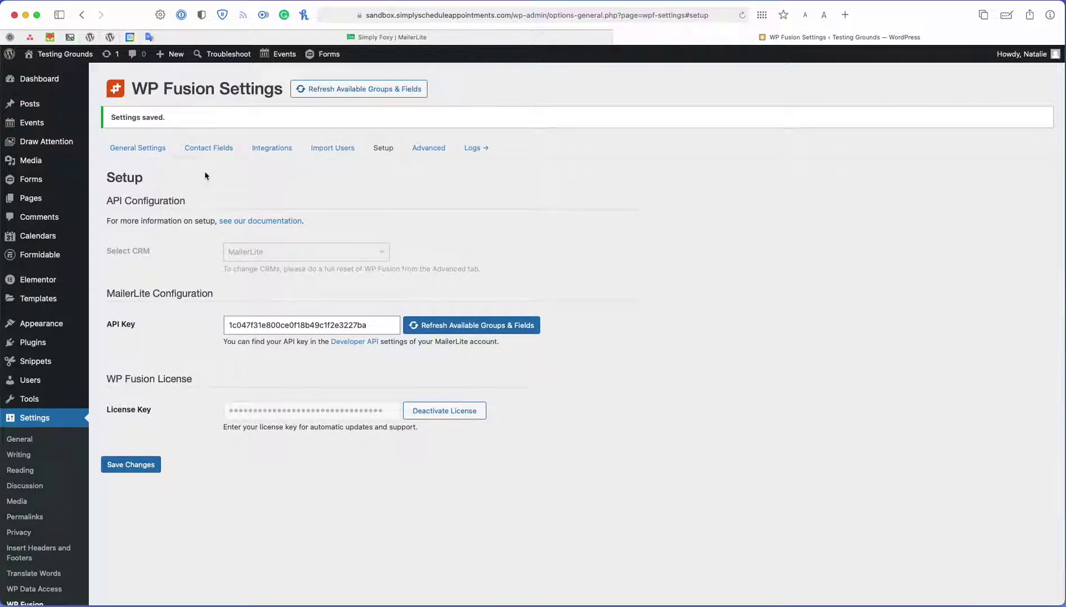
- Open WP Fusion's Contact Fields tab and scroll to the Simply Schedule Appointments section
click(212, 156)
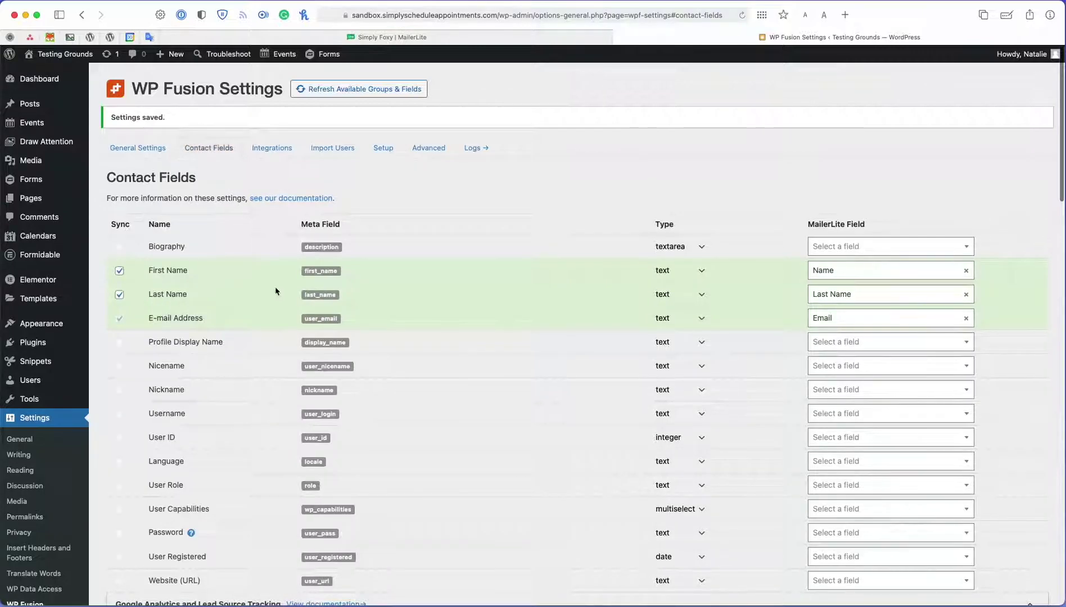
scroll(276, 291, down, 1)
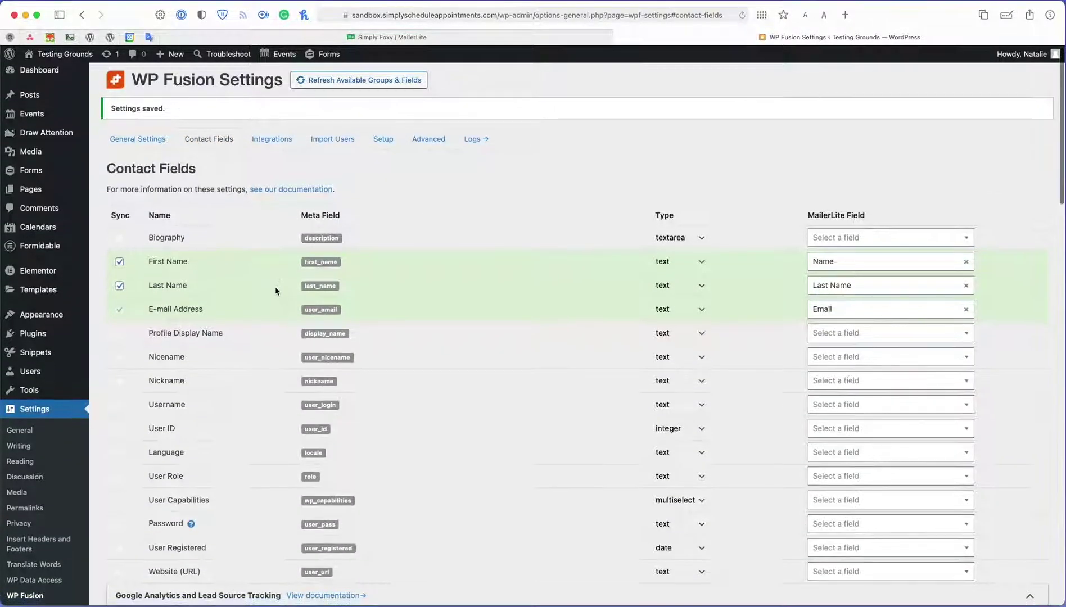
scroll(275, 292, down, 10)
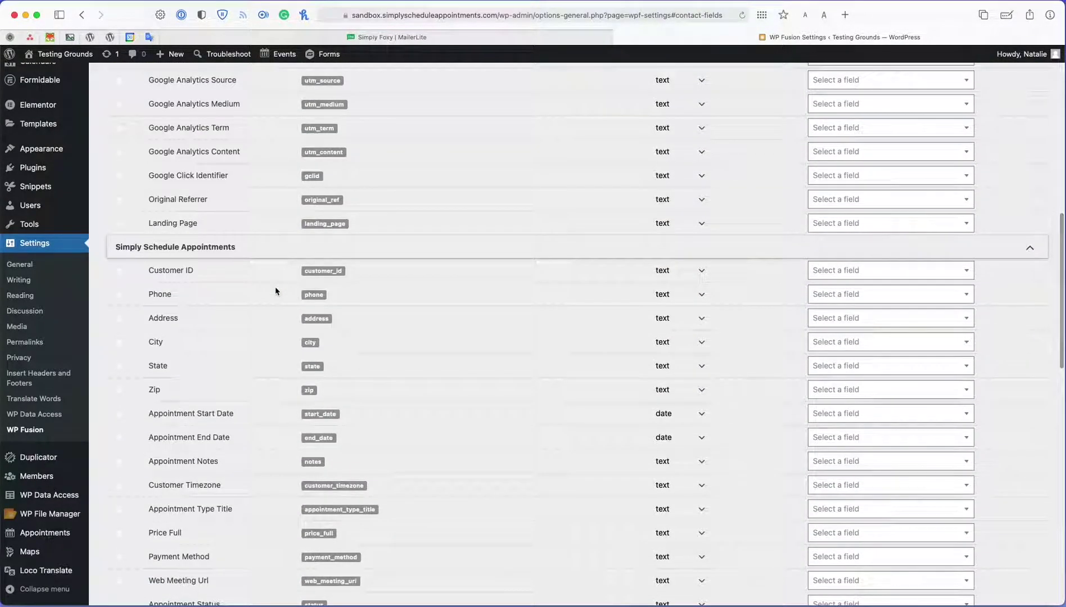
scroll(275, 291, down, 1)
scroll(240, 463, down, 1)
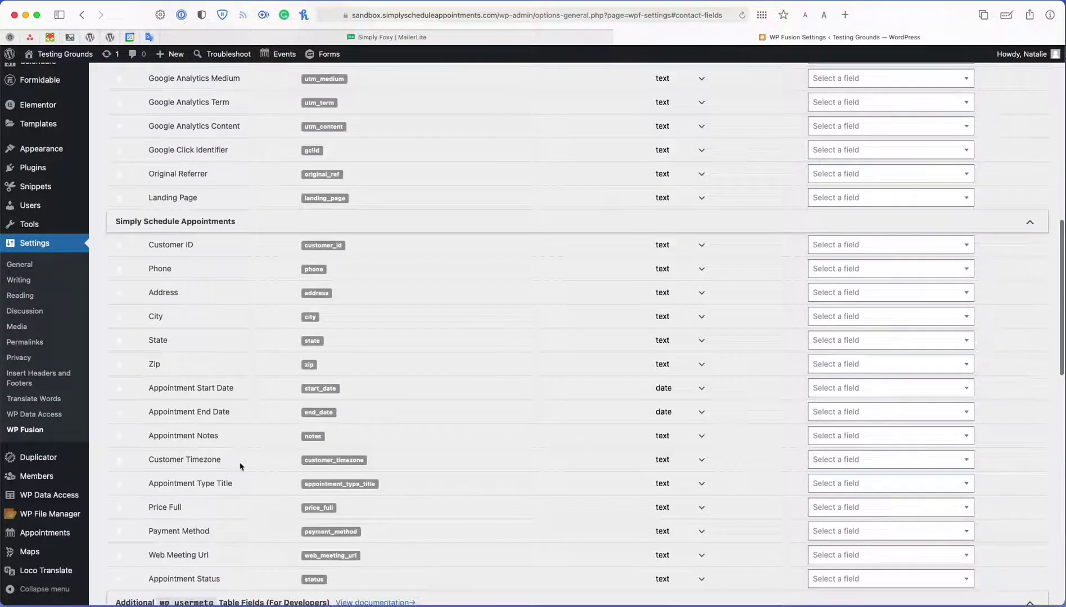
scroll(240, 463, down, 1)
scroll(375, 466, up, 6)
scroll(376, 467, up, 4)
scroll(278, 319, down, 9)
scroll(271, 365, down, 3)
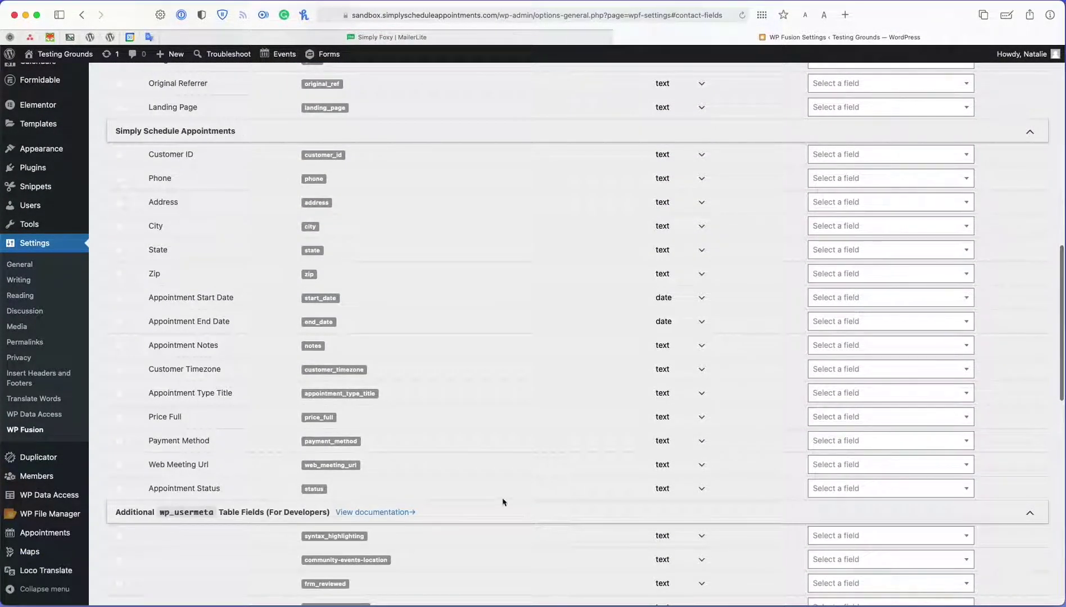
- Inspect the MailerLite field options for Customer ID, Phone and Address, then switch to MailerLite
click(934, 162)
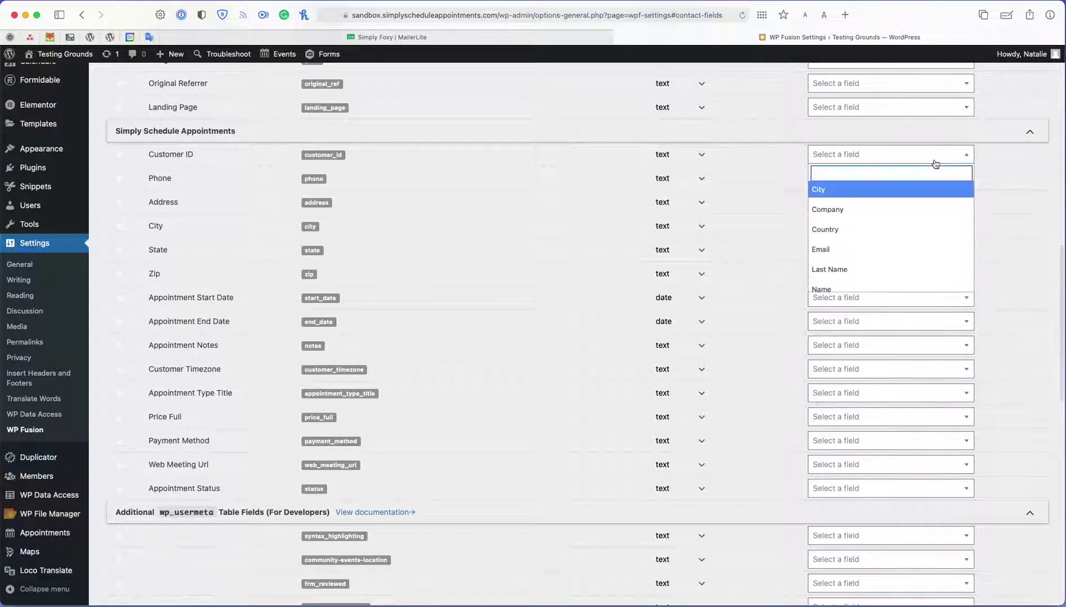
click(935, 163)
click(936, 184)
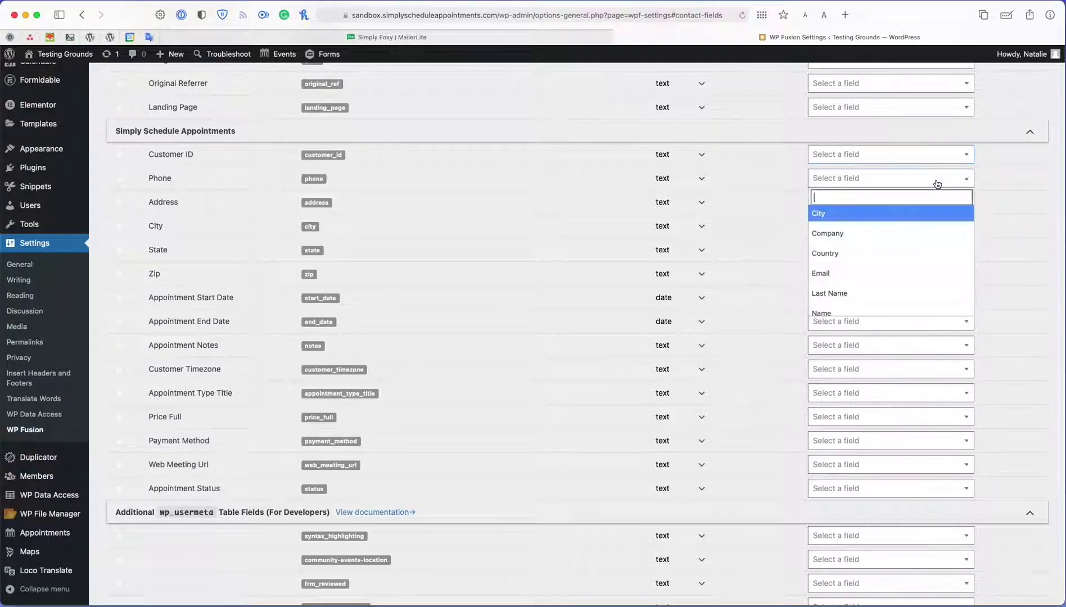
click(937, 183)
click(933, 203)
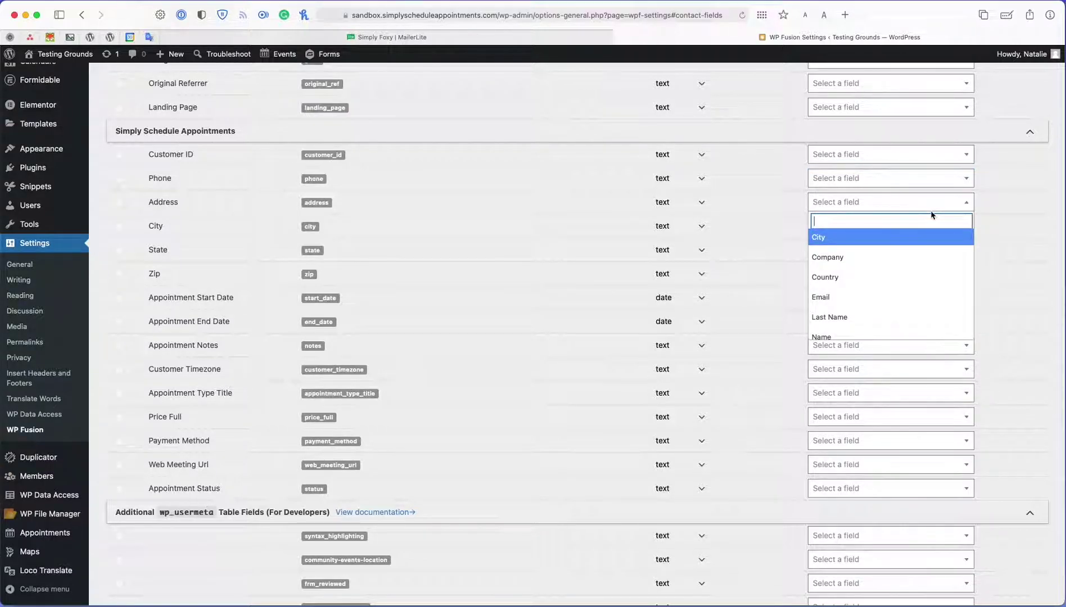
click(946, 204)
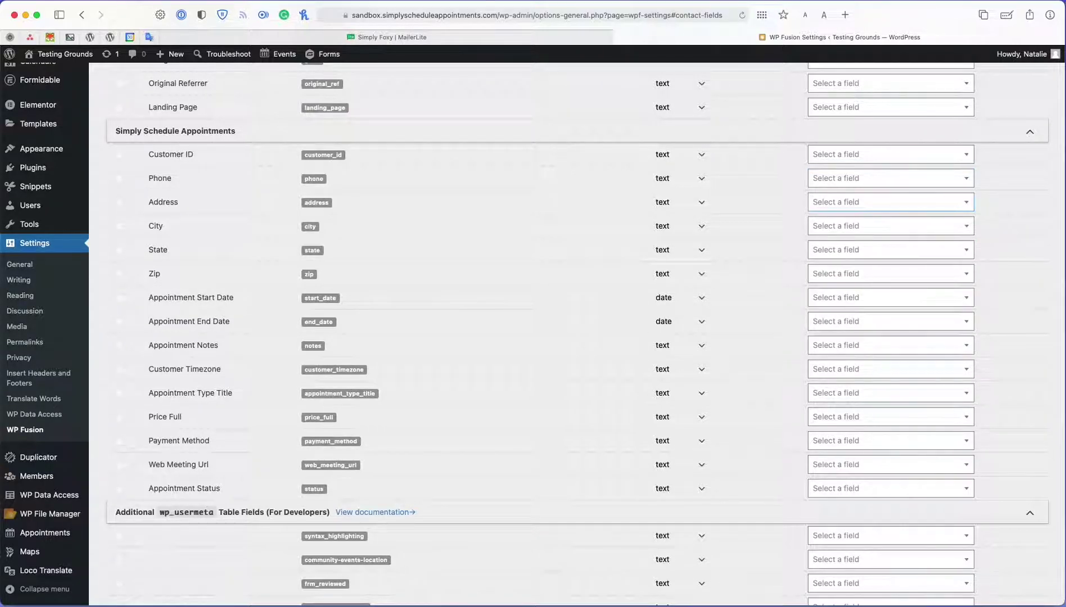
key(ctrl+shift+Tab)
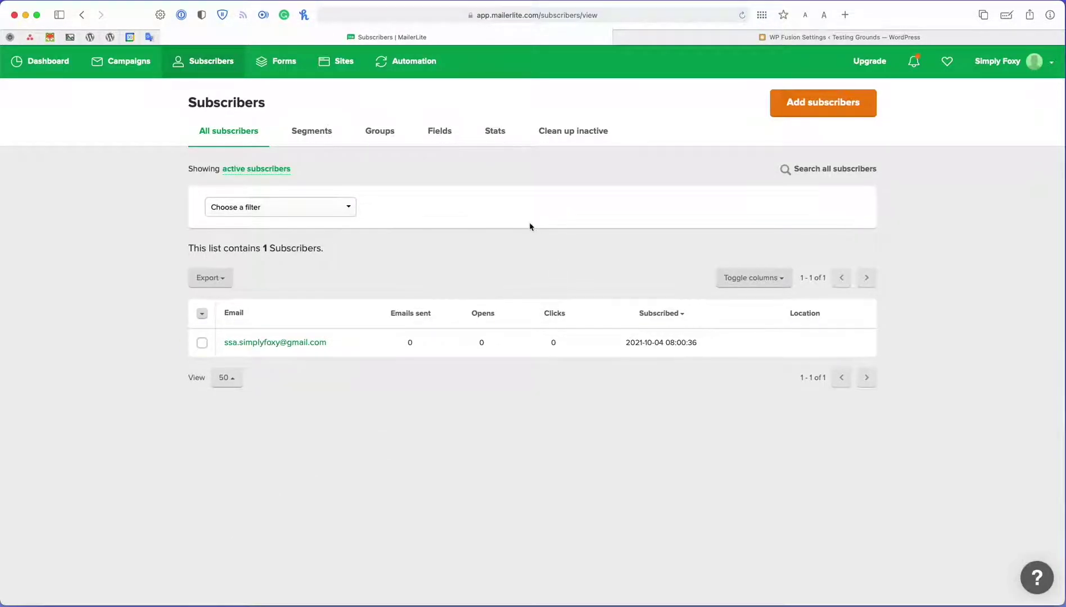
- Compare MailerLite's subscriber Fields list (Email, Name, Company, City, Phone, State, ZIP) against WP Fusion's mappings
click(711, 38)
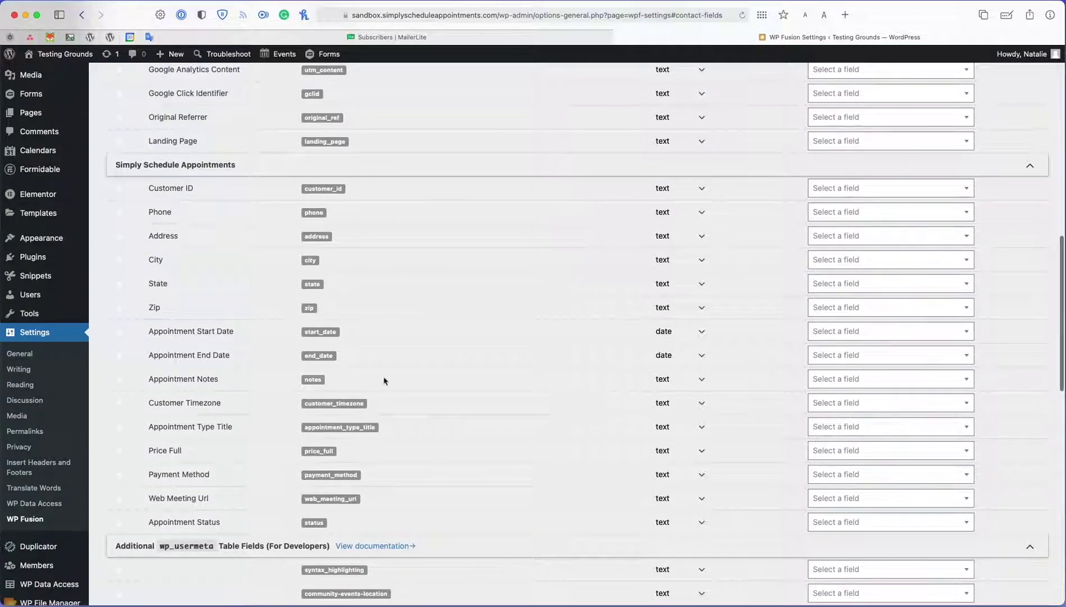
click(511, 40)
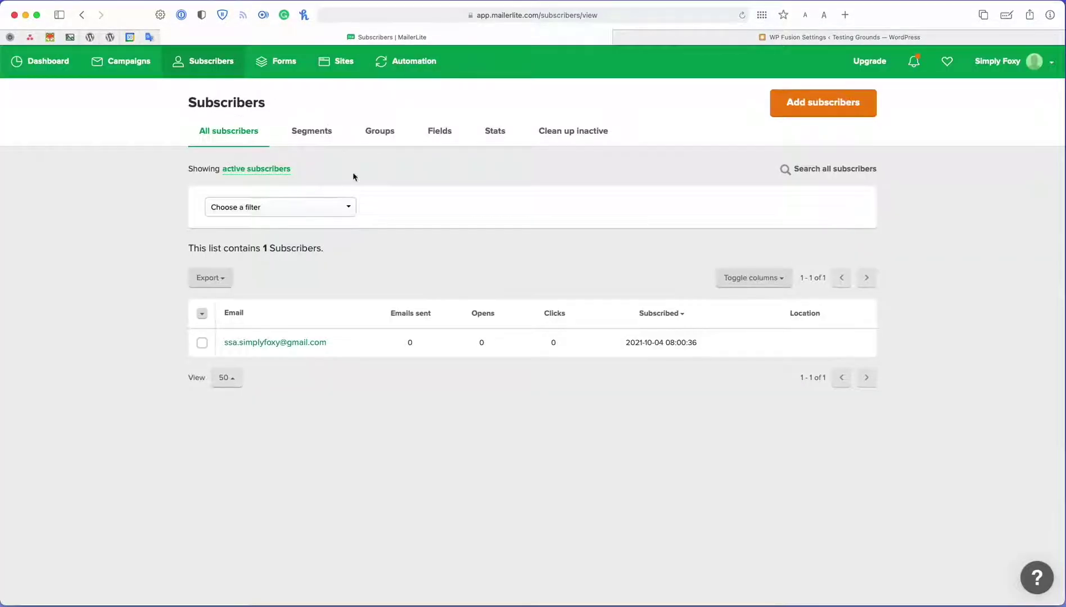
click(445, 135)
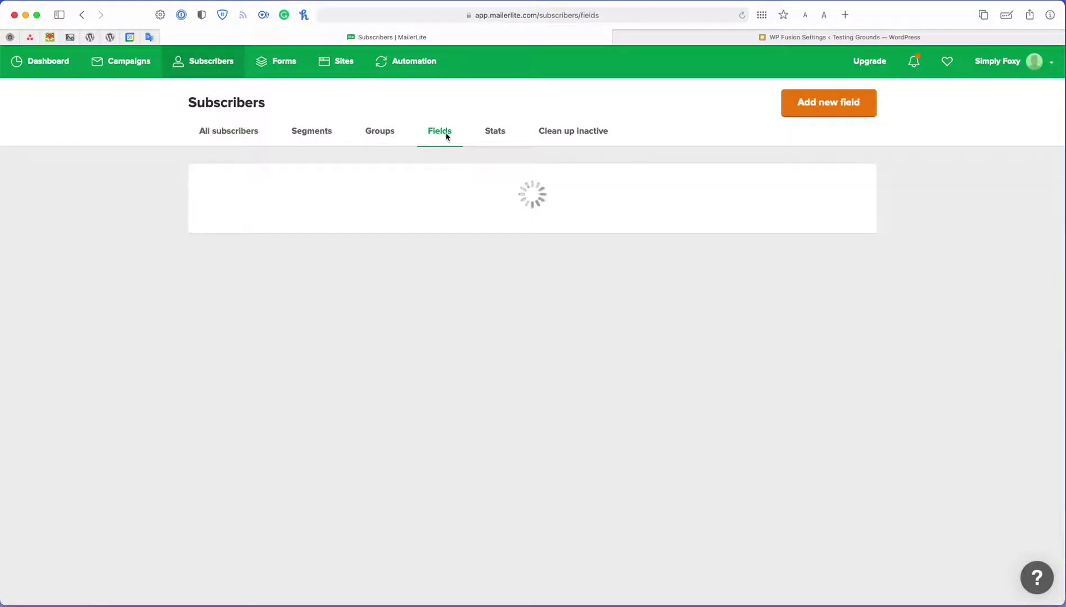
scroll(643, 326, down, 1)
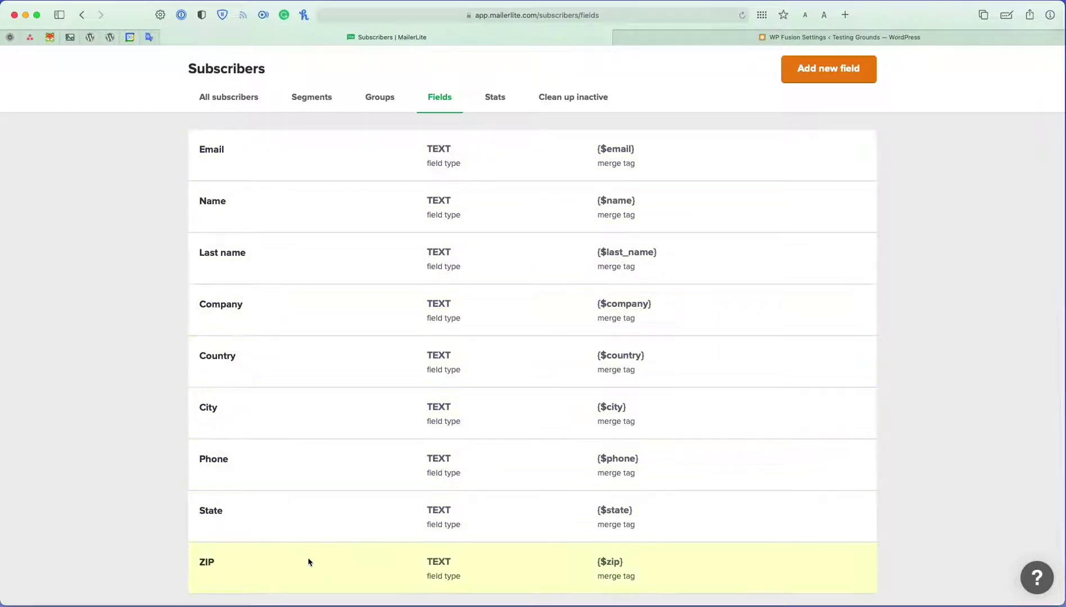
click(711, 37)
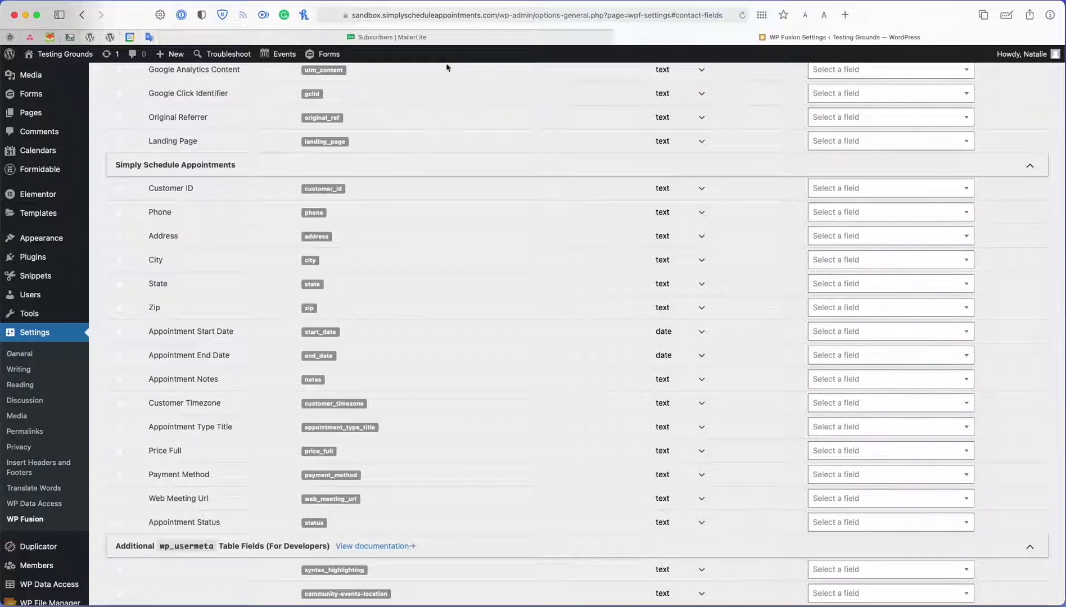
click(538, 38)
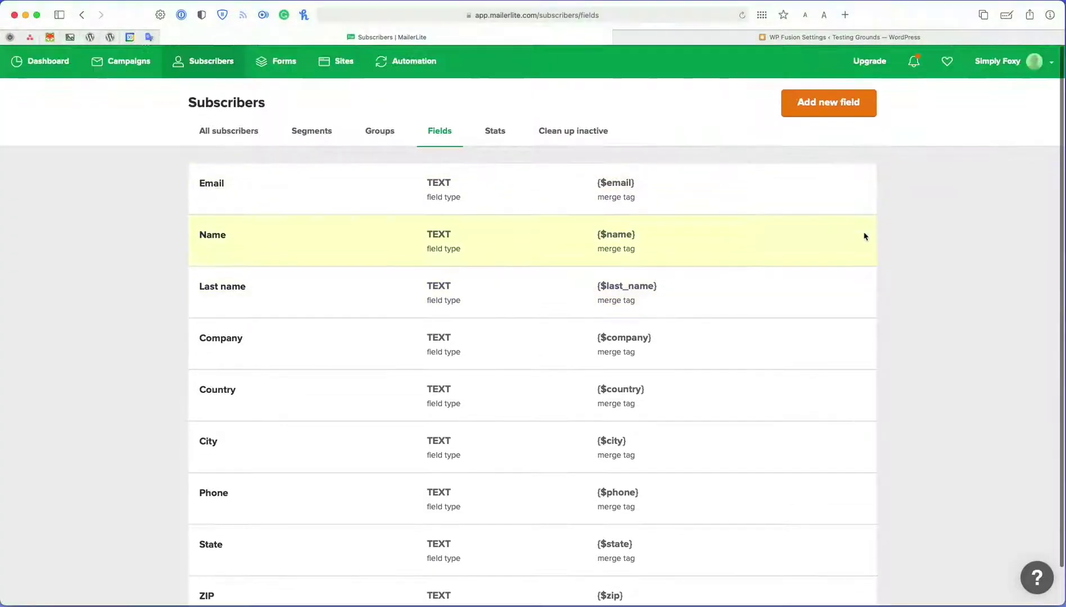
- Create a MailerLite subscriber field named 'Appointment Date' of type Date
click(855, 113)
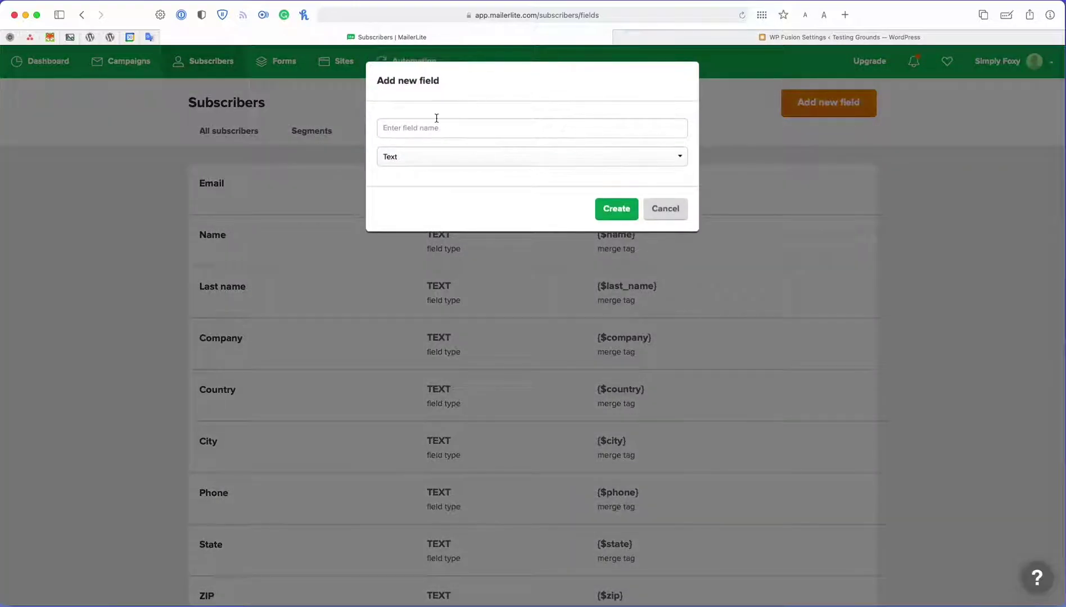
click(442, 133)
text(Appointment Date)
click(563, 156)
click(578, 201)
click(617, 208)
- Add the fields Customer Timezone, Appointment Type Title and Appointment Status in MailerLite
click(826, 104)
click(555, 129)
text(Customer Company)
click(616, 208)
click(828, 103)
click(459, 134)
text(Appointment Type Title)
click(612, 204)
click(828, 103)
click(440, 135)
text(Appointment Status)
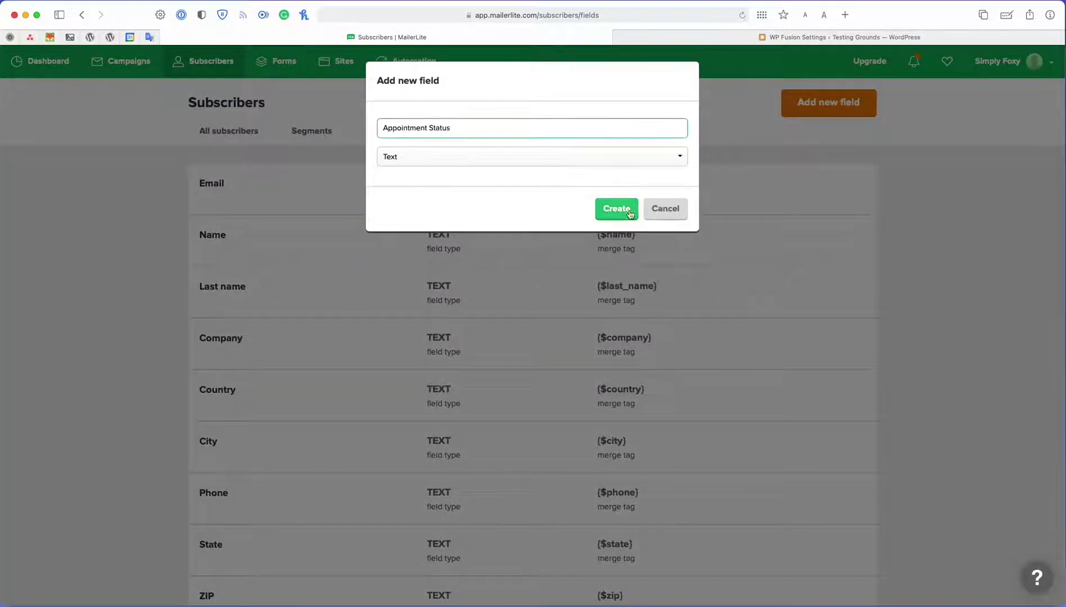
click(621, 207)
- Back in WP Fusion, view the MailerLite field choices for Customer ID
scroll(625, 225, down, 5)
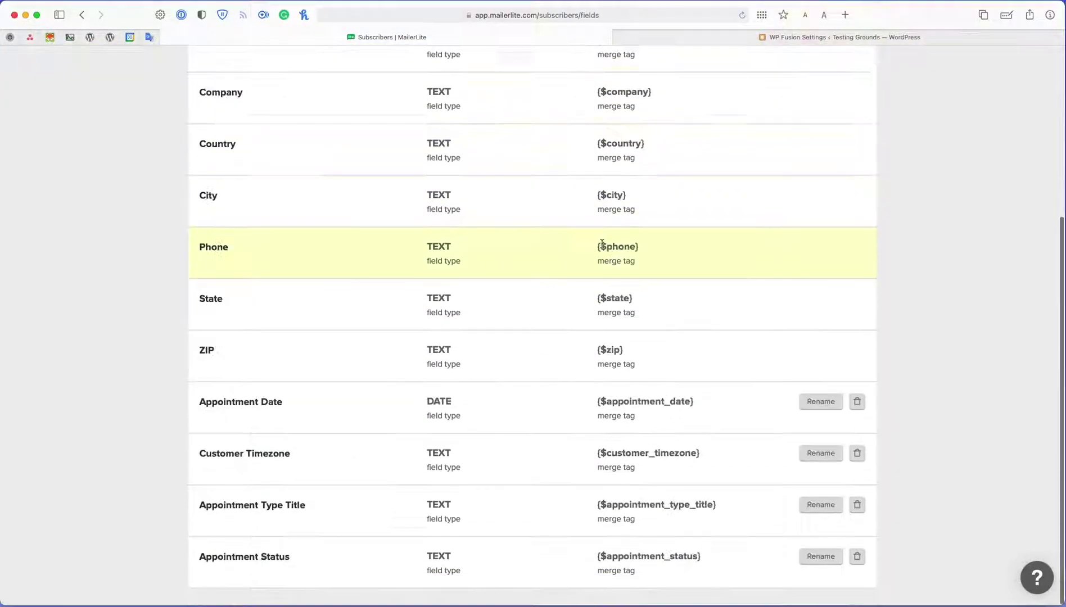
click(898, 43)
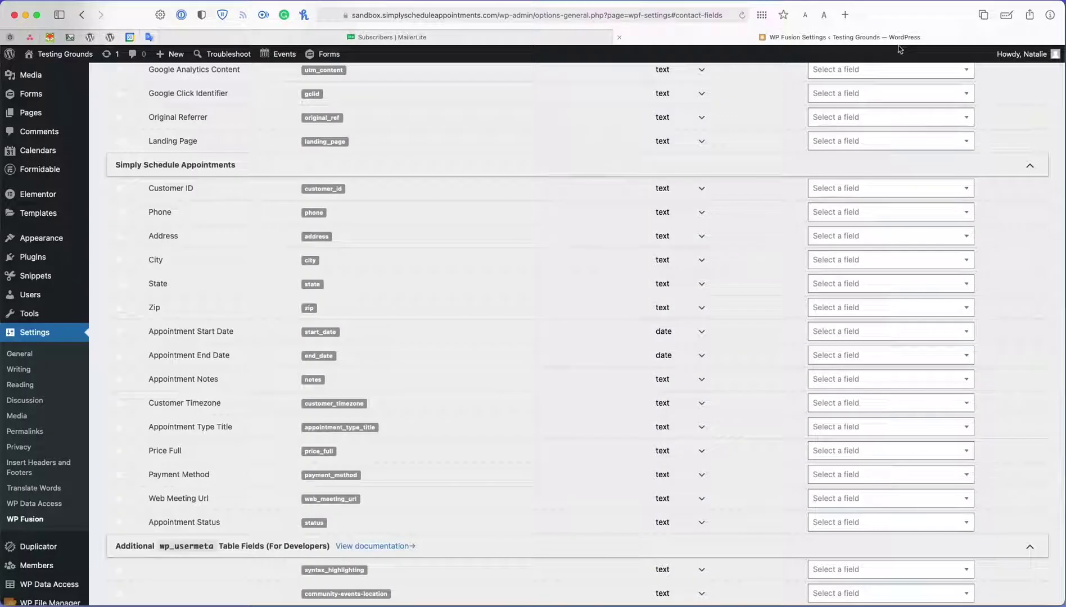
click(872, 193)
scroll(867, 251, down, 5)
- Dismiss the Customer ID list and refresh WP Fusion's available MailerLite groups and fields
scroll(862, 274, up, 6)
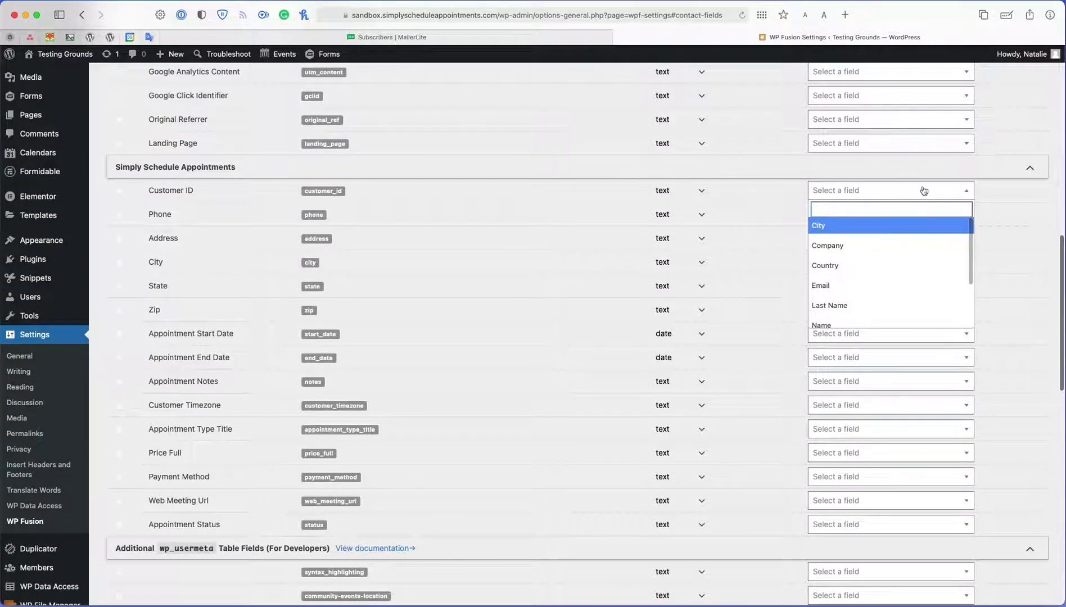
key(Escape)
scroll(904, 250, up, 10)
scroll(861, 325, up, 5)
click(405, 88)
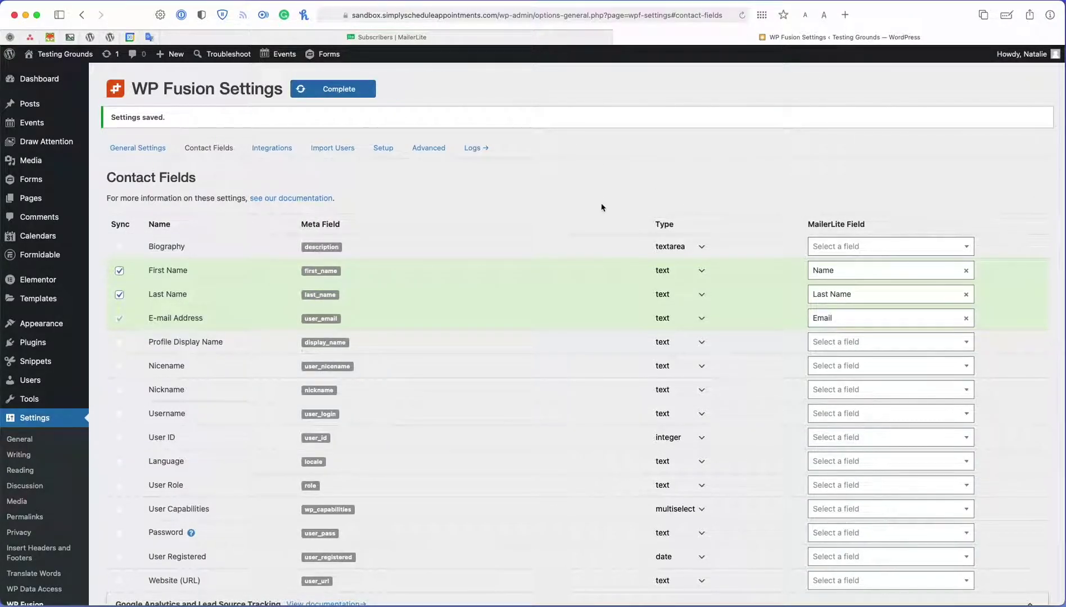
- Check the Profile Display Name choices, then reload the Contact Fields page and confirm resending
scroll(730, 210, down, 1)
click(946, 329)
scroll(877, 430, down, 4)
scroll(883, 421, up, 4)
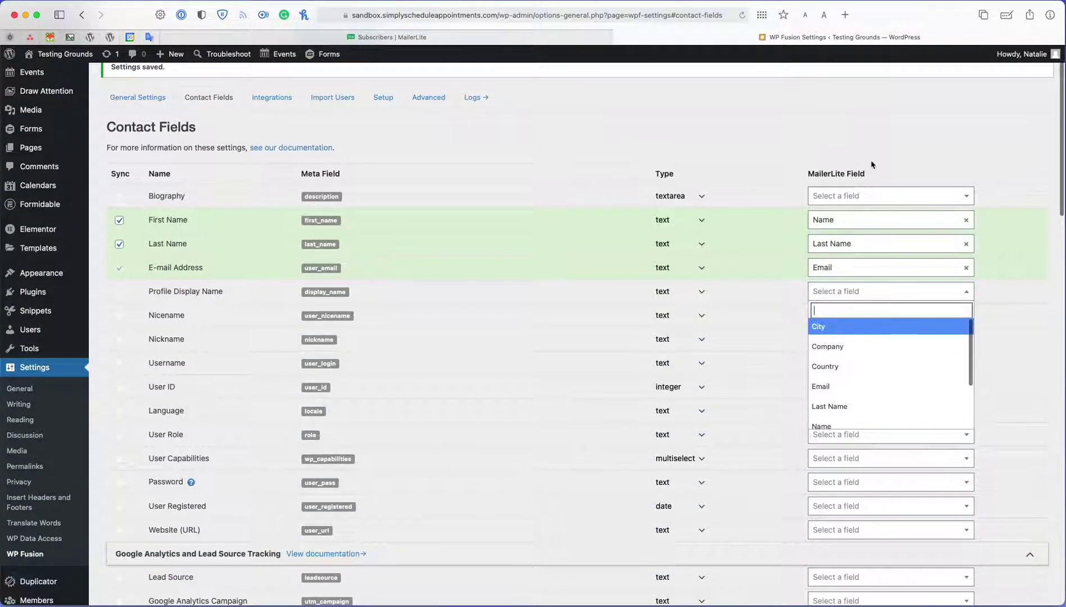
scroll(876, 167, up, 2)
click(740, 18)
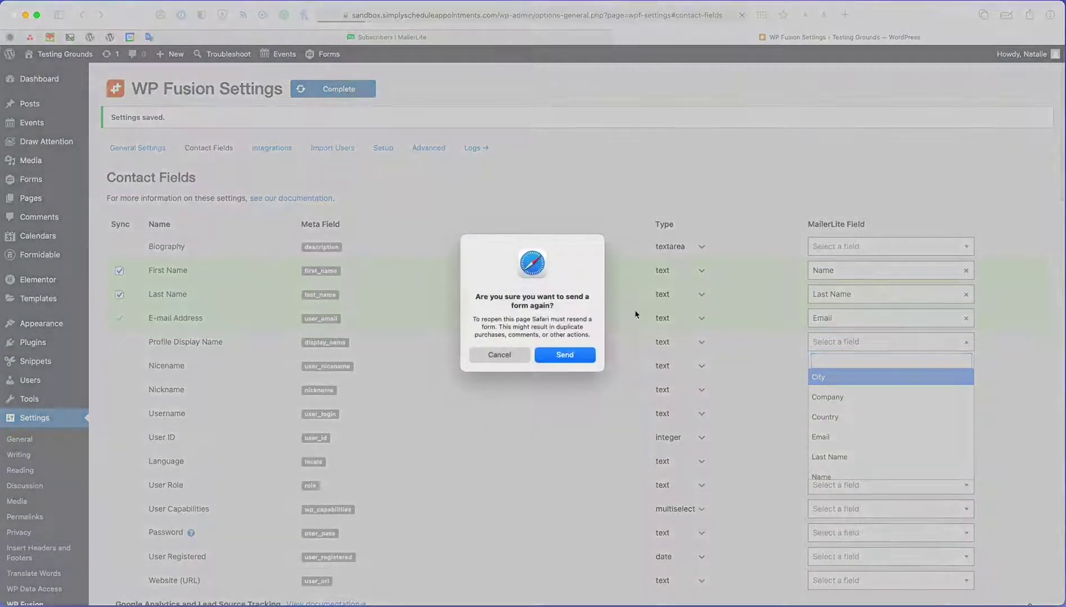
click(566, 355)
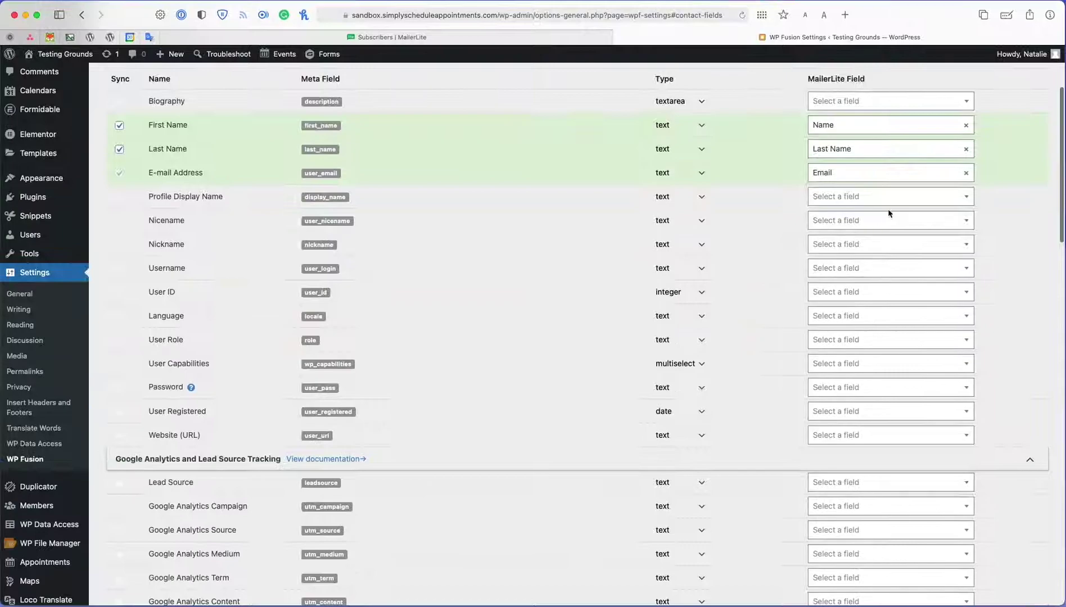
- Browse the refreshed MailerLite field choices without mapping anything
click(894, 197)
scroll(870, 267, down, 2)
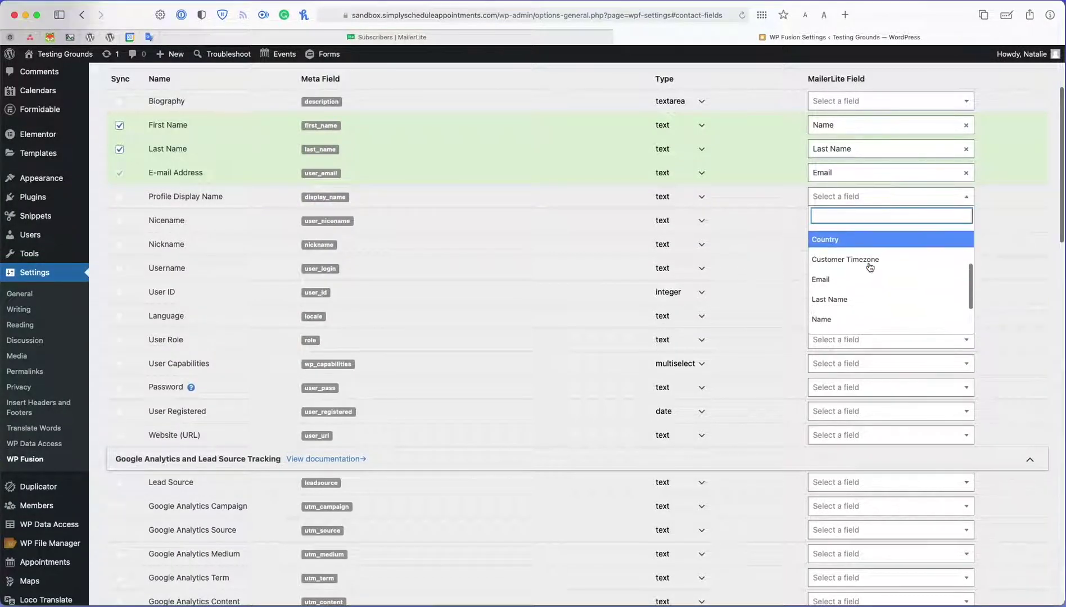
scroll(871, 267, down, 3)
scroll(871, 267, up, 5)
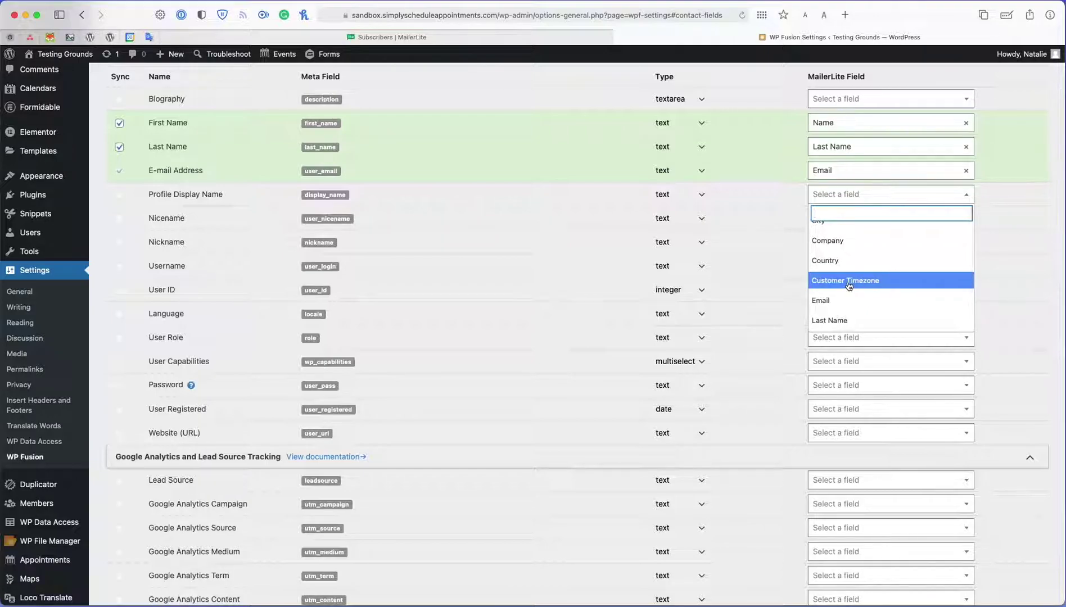
scroll(849, 286, up, 3)
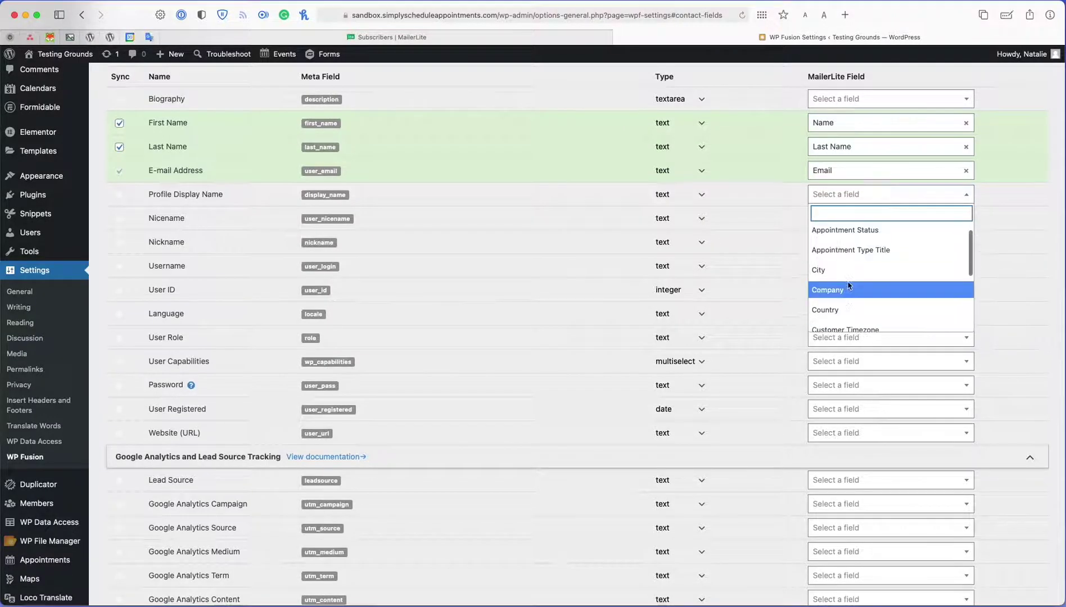
scroll(868, 246, up, 1)
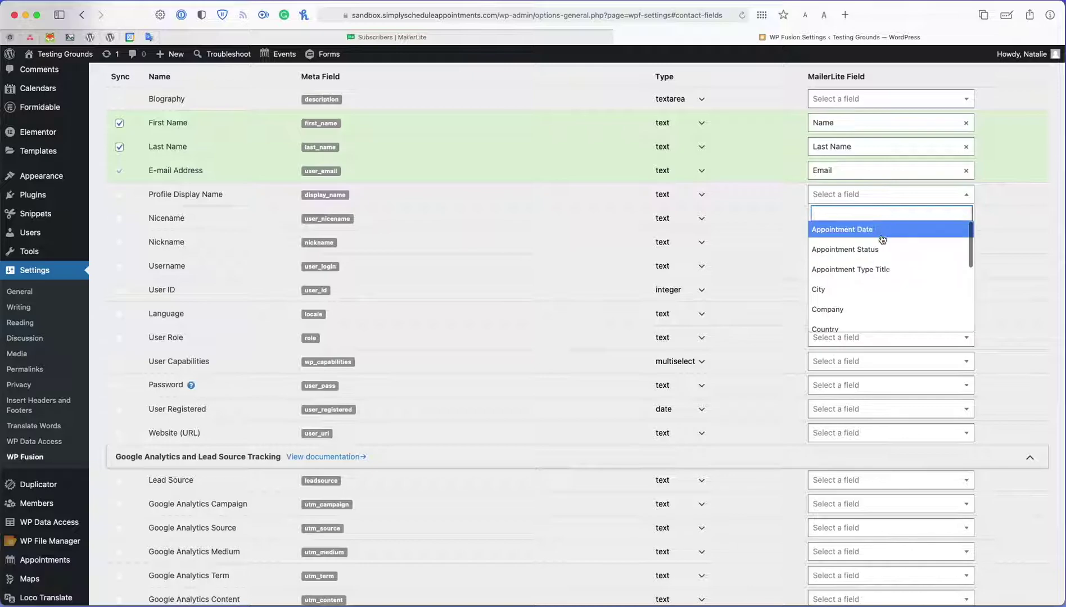
click(922, 198)
scroll(897, 269, down, 2)
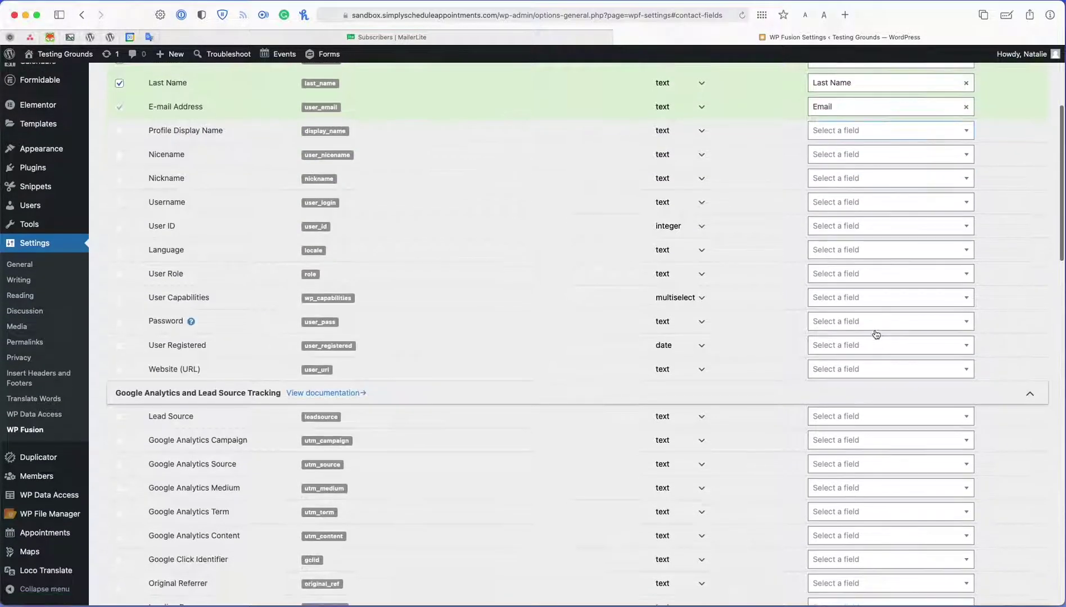
scroll(726, 350, down, 12)
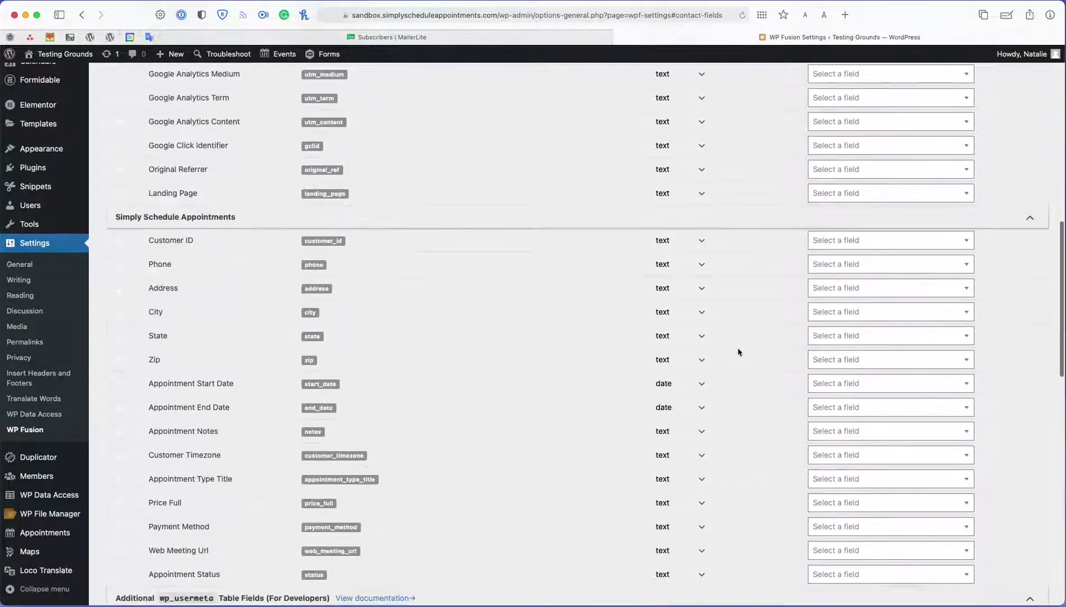
scroll(187, 366, down, 2)
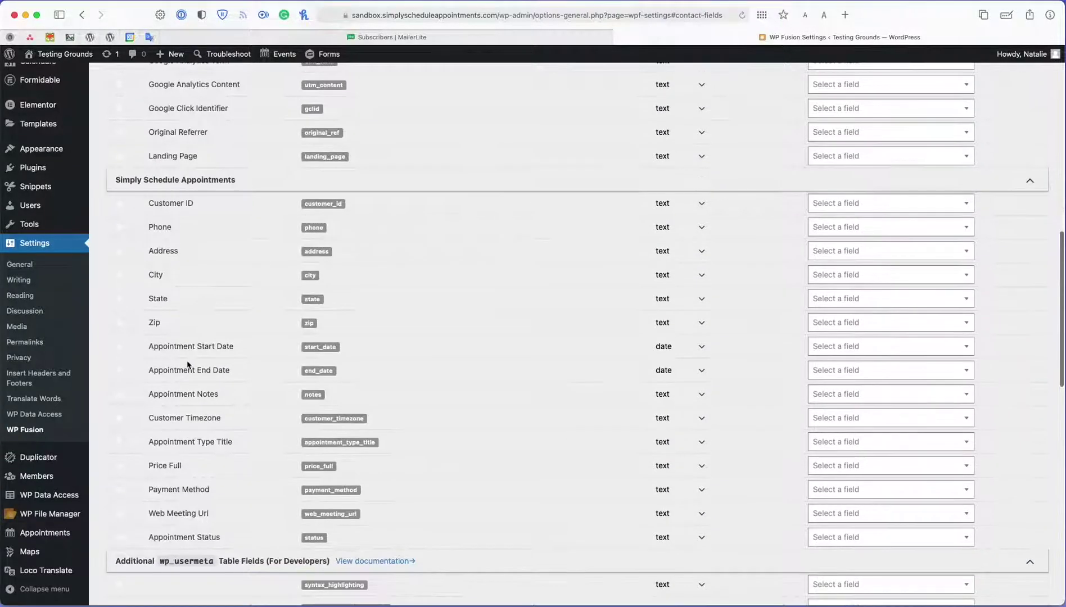
- Map Phone, State and Zip to MailerLite's matching fields, removing a City mapping from Address
click(843, 235)
scroll(852, 292, down, 3)
click(854, 329)
click(861, 252)
scroll(864, 332, down, 5)
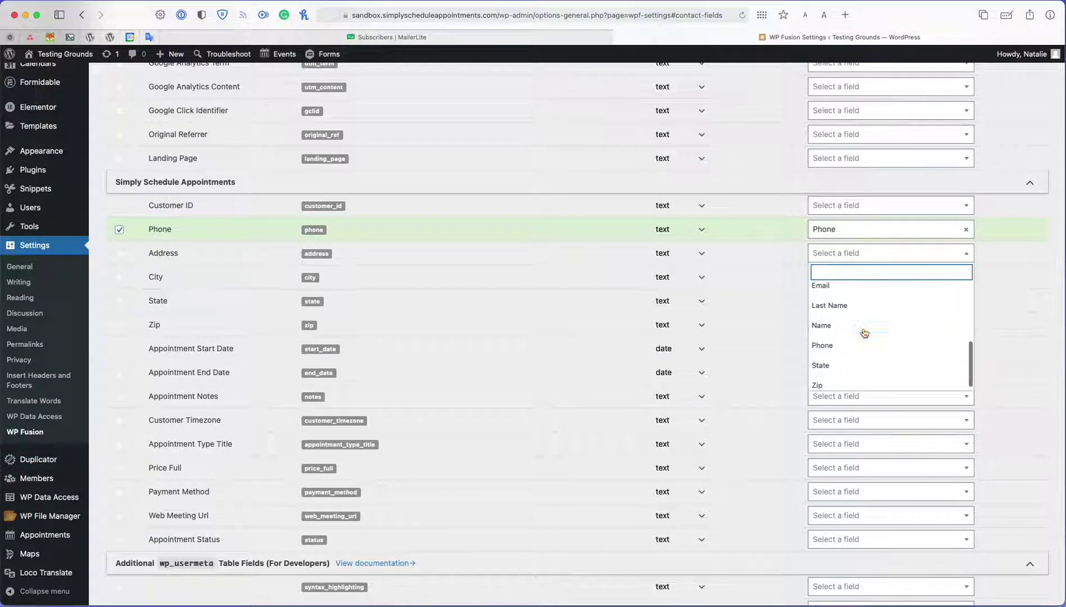
scroll(865, 333, up, 4)
click(871, 288)
click(879, 254)
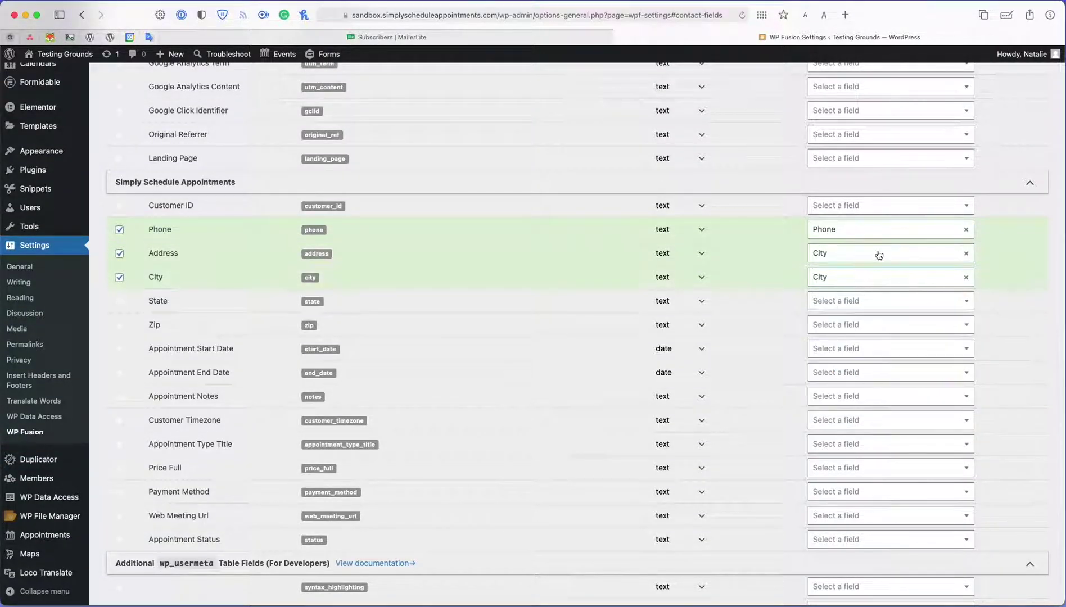
scroll(844, 341, down, 2)
click(981, 257)
click(966, 253)
click(888, 301)
scroll(843, 394, down, 5)
click(828, 404)
click(899, 325)
scroll(832, 428, down, 5)
click(832, 447)
- Map Appointment Start Date, Customer Timezone, Appointment Type Title and Appointment Status to their new MailerLite fields
click(868, 348)
click(866, 384)
click(869, 422)
click(877, 551)
click(896, 444)
click(876, 518)
click(877, 539)
click(900, 449)
- Recheck the Address row's choices and save the contact field mappings
click(911, 253)
scroll(924, 332, down, 3)
scroll(923, 332, up, 3)
scroll(563, 422, down, 20)
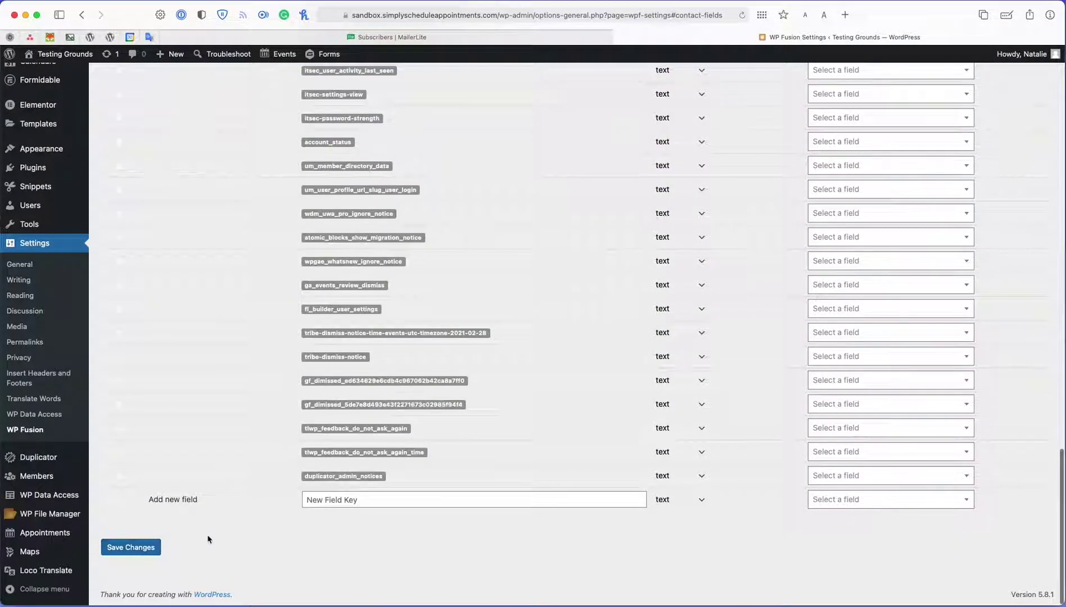
click(147, 552)
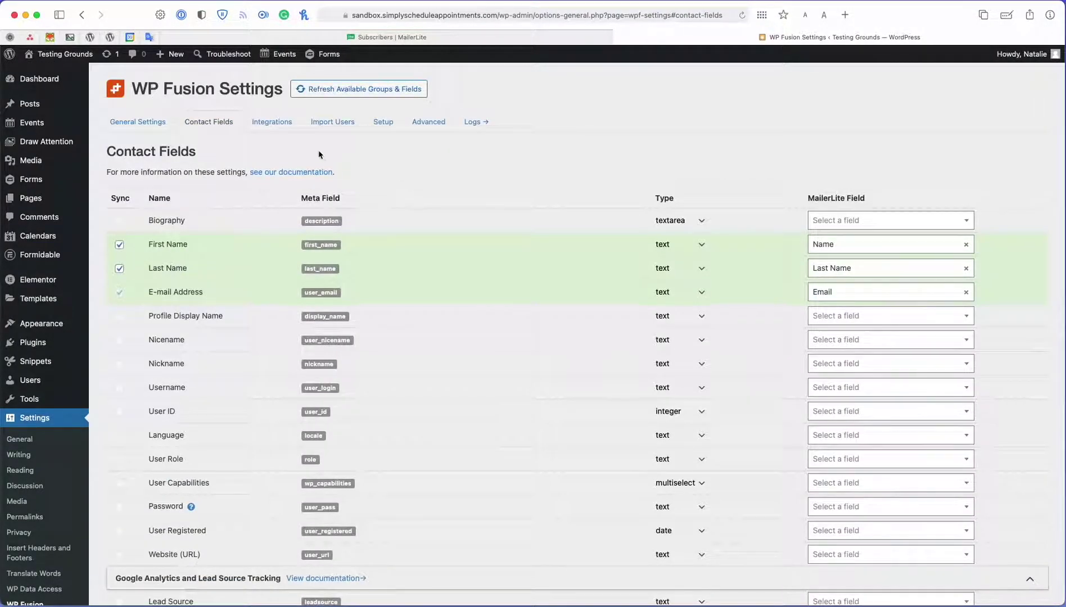
- Apply the Simply Foxy group to bookings, reschedules and cancellations in the Simply Schedule Appointments integration, then save
click(262, 133)
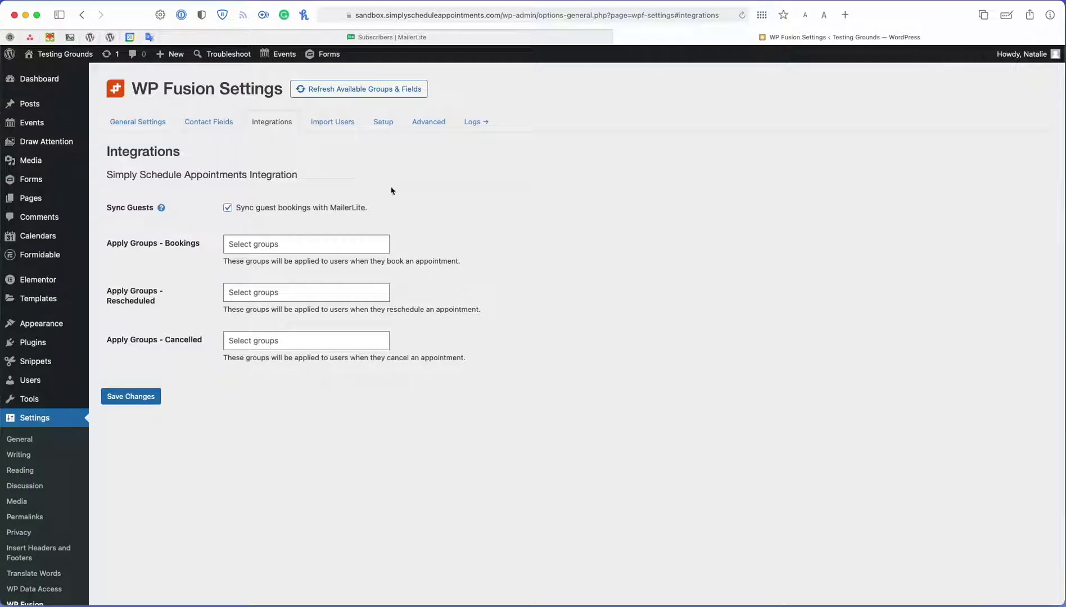
mouse_move(526, 36)
click(255, 247)
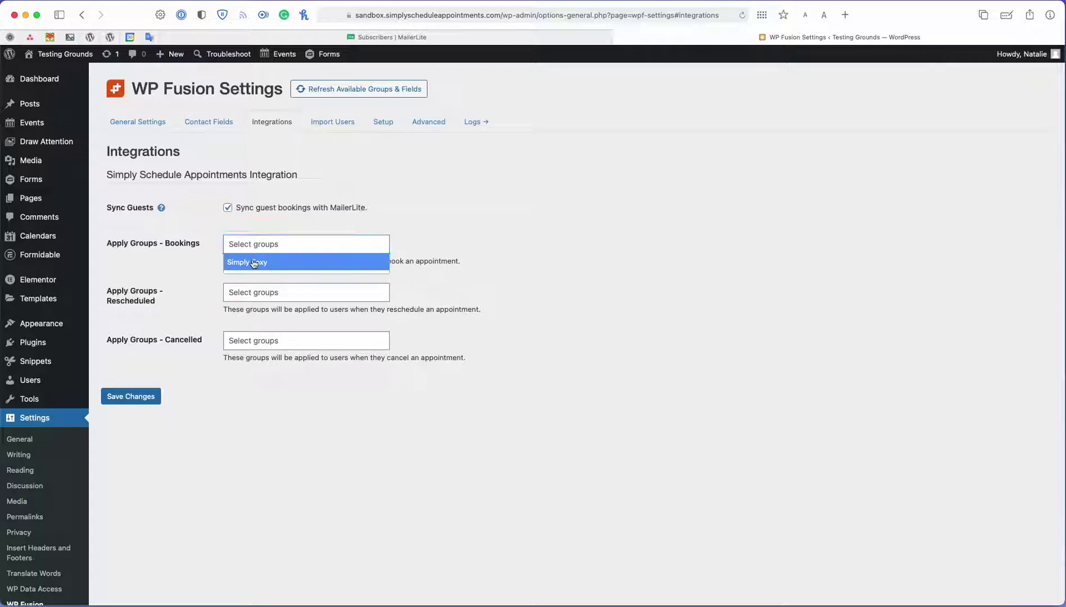
click(255, 263)
click(258, 294)
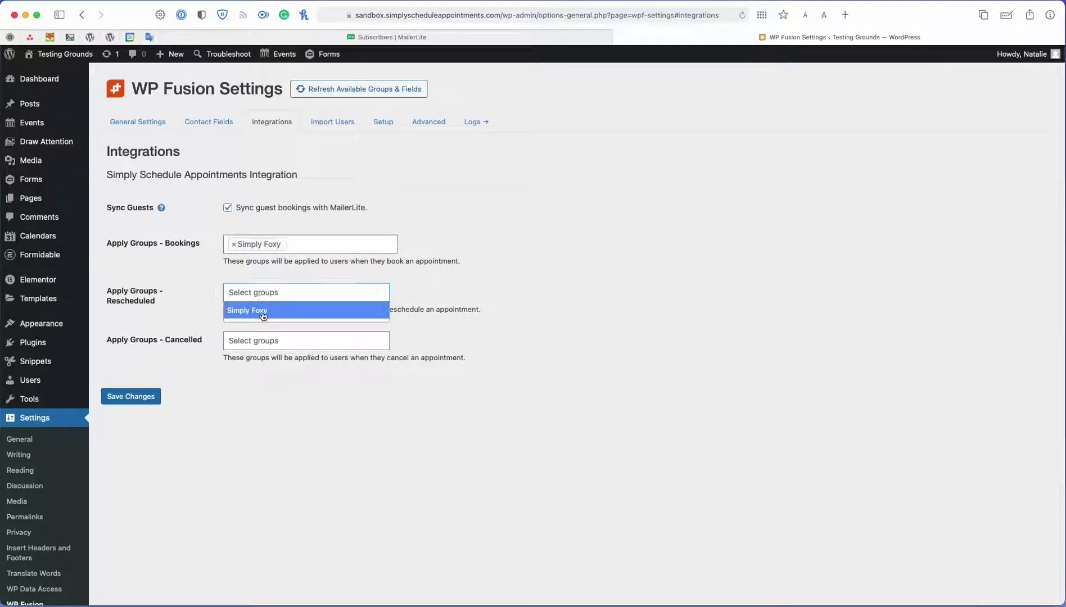
click(263, 315)
click(262, 342)
click(266, 360)
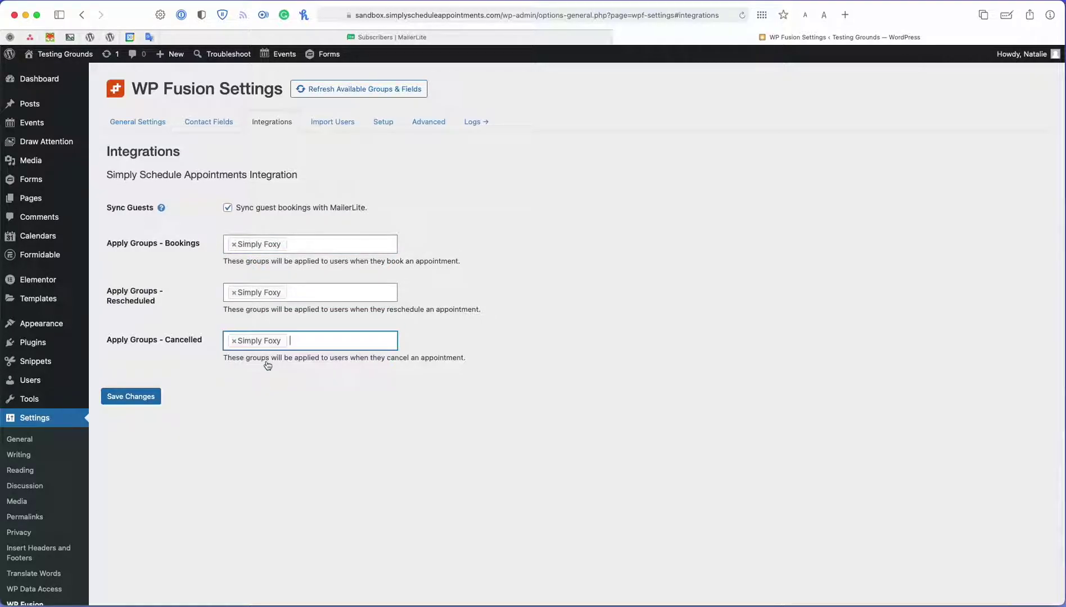
click(134, 402)
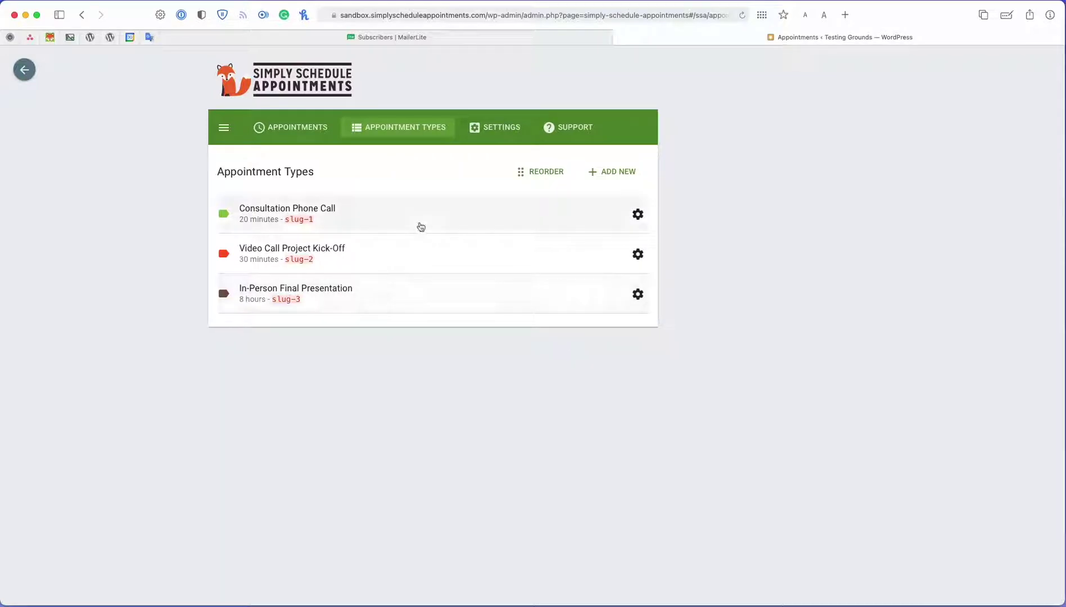
- Open Consultation Phone Call and expand Customer Information listing Name, Email, Phone, State and Zip Code
click(420, 227)
scroll(420, 227, down, 1)
scroll(421, 226, down, 5)
click(410, 421)
scroll(410, 422, down, 3)
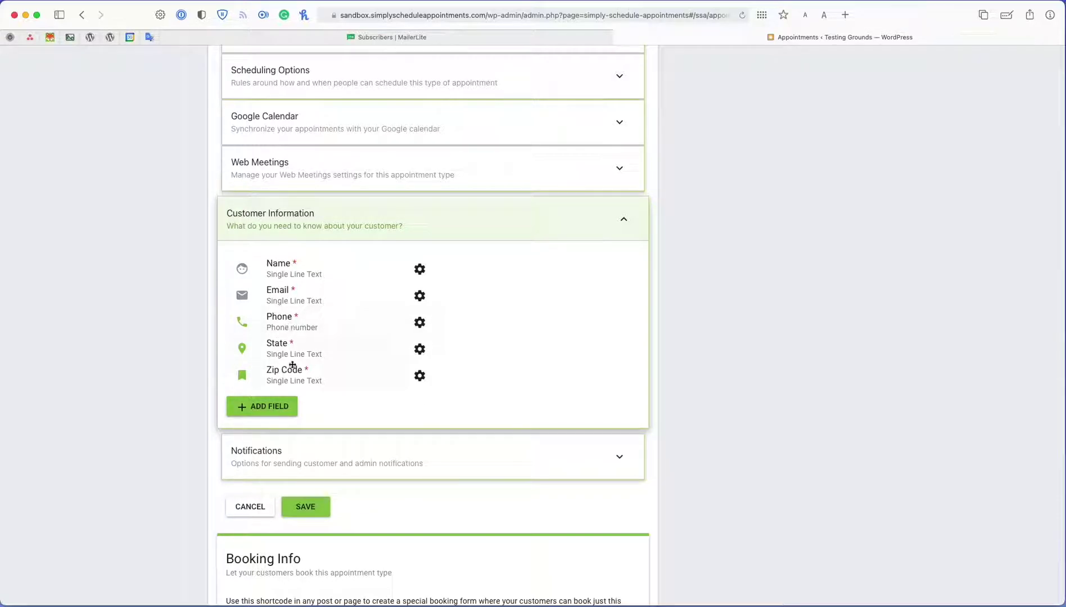
scroll(345, 464, up, 1)
scroll(347, 466, up, 10)
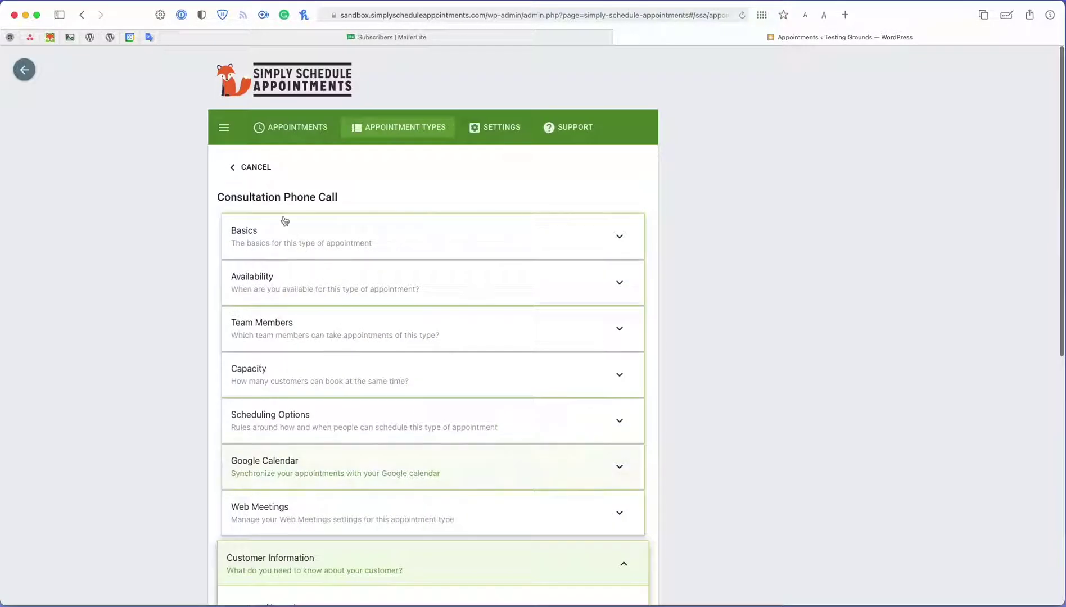
- Leave the appointment type unsaved and start a Consultation Phone Call booking for October 28, 3:00 pm
click(272, 137)
click(595, 359)
click(568, 166)
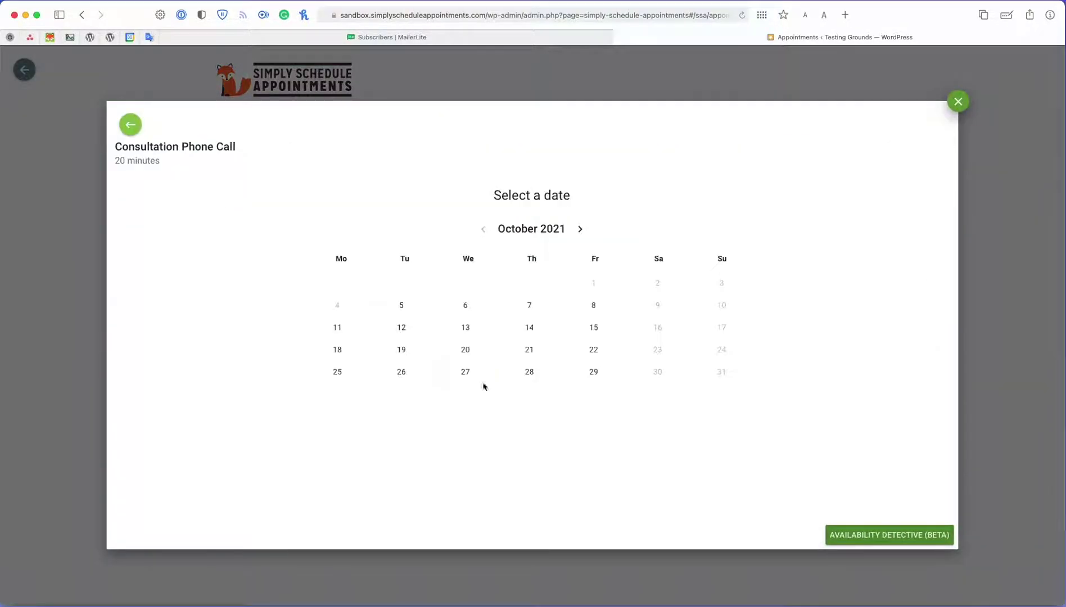
click(528, 371)
click(540, 284)
click(358, 225)
- Fill in the guest's name, e-mail, phone, state and zip code, then book the appointment
text(Larry)
key(Tab)
key(Tab)
text(5125555555)
key(Tab)
key(Tab)
text(Texas)
key(Tab)
text(90210)
key(shift+Tab)
key(shift+Tab)
key(shift+Tab)
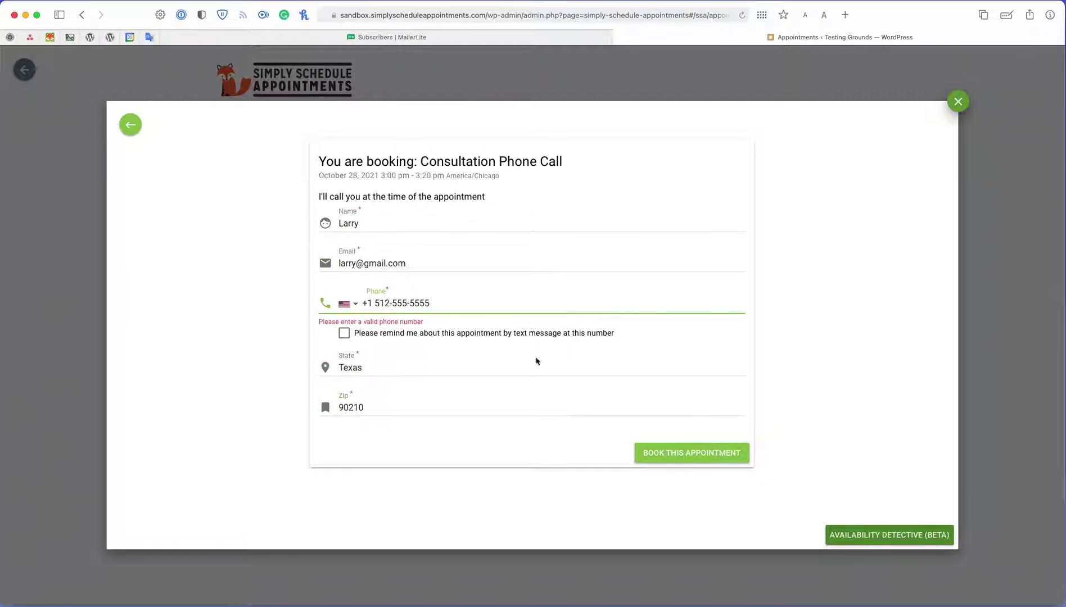
click(731, 453)
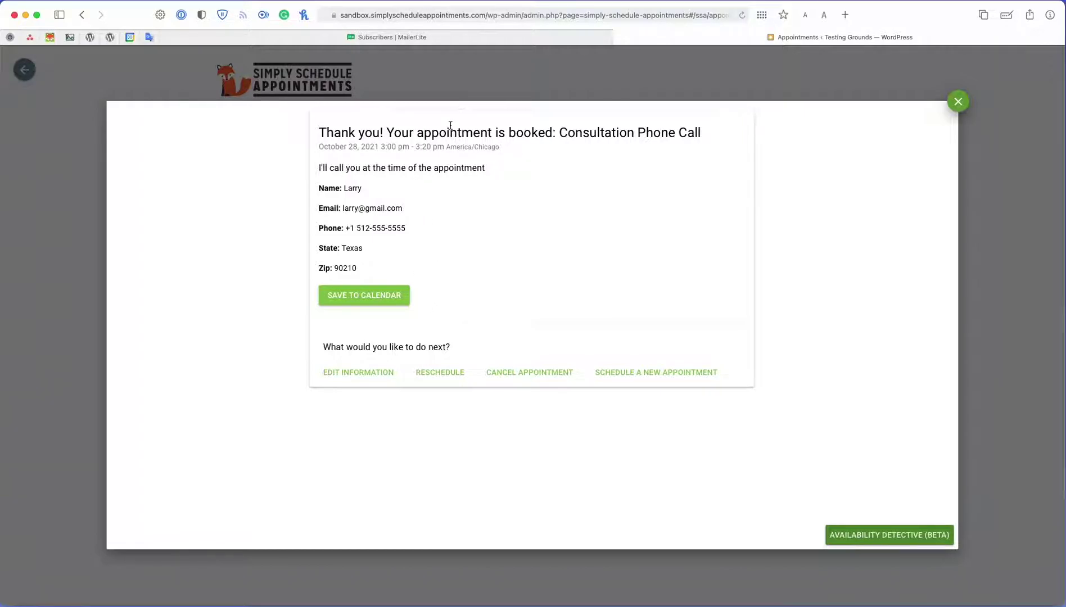
- Refresh MailerLite's Subscribers list and open the test booking guest's subscriber profile
click(491, 39)
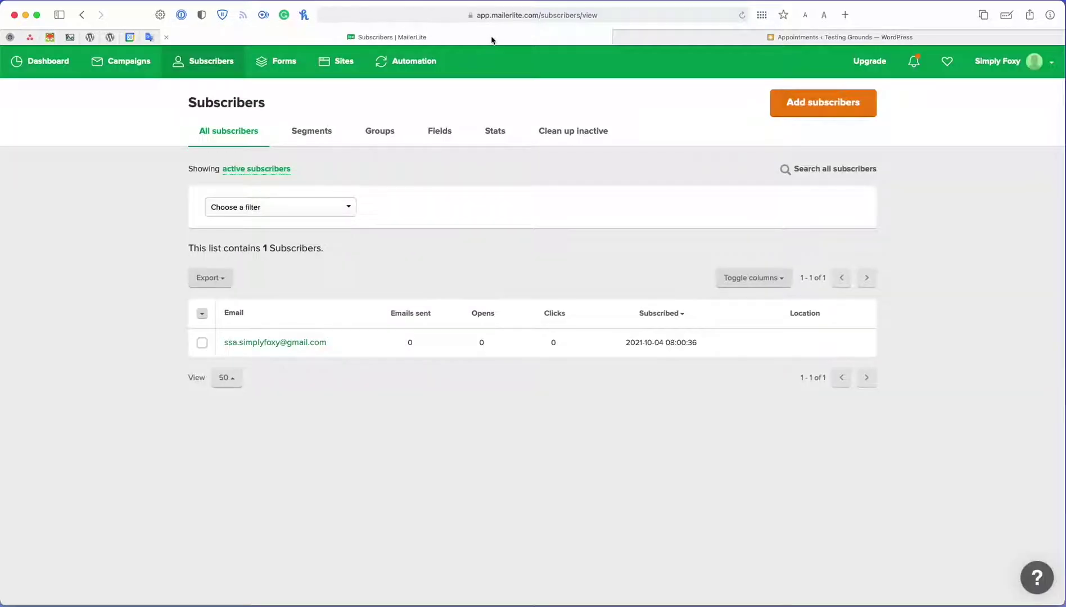
click(742, 15)
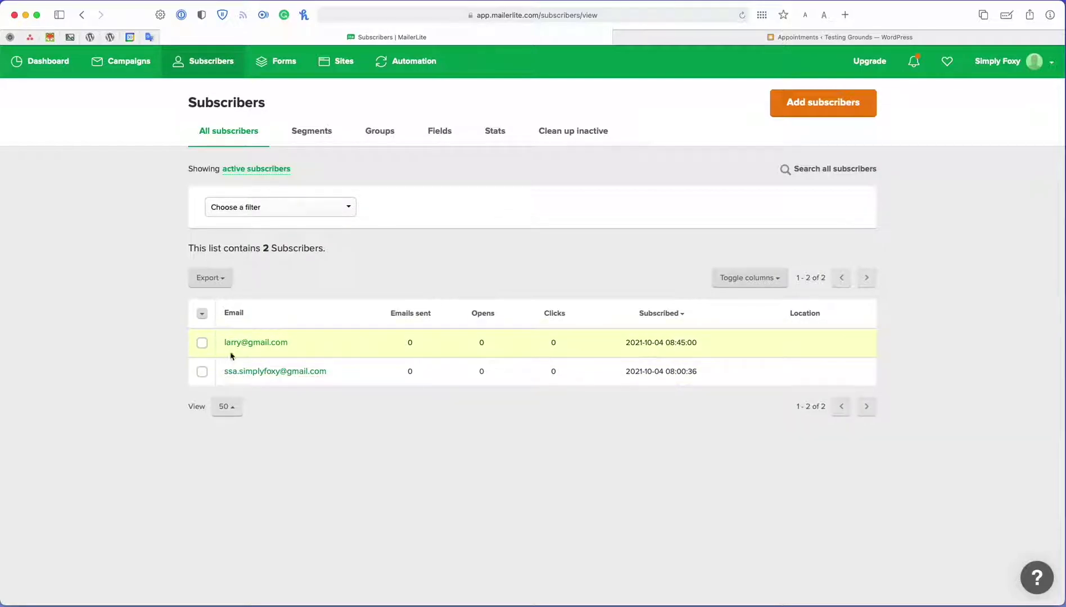
click(245, 344)
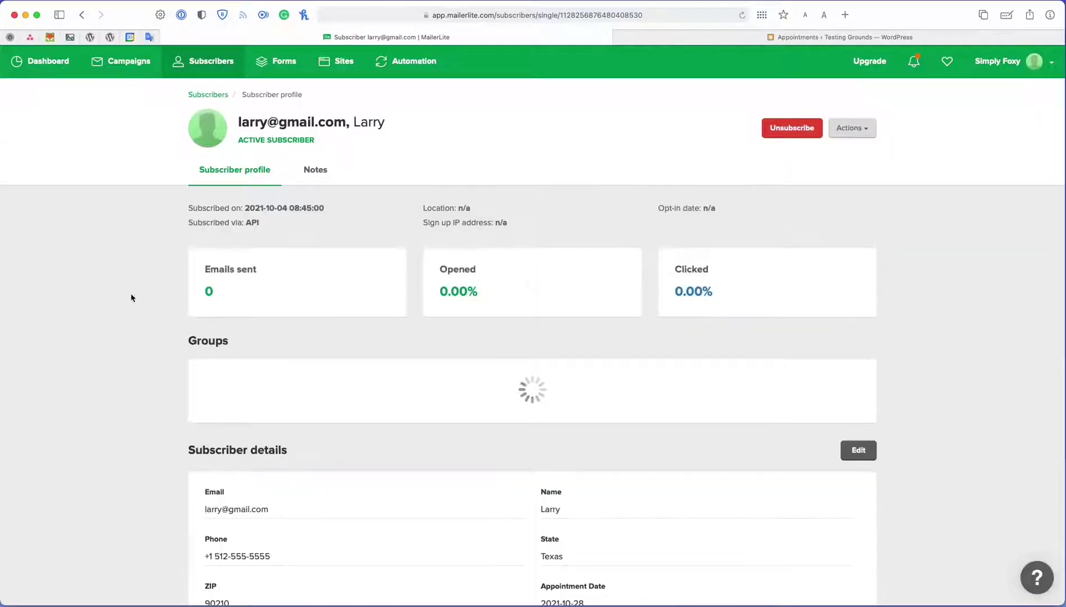
- Check the synced phone, state, zip and Appointment Date 2021-10-28 fields, then return to Subscribers
scroll(199, 324, down, 3)
scroll(198, 327, down, 5)
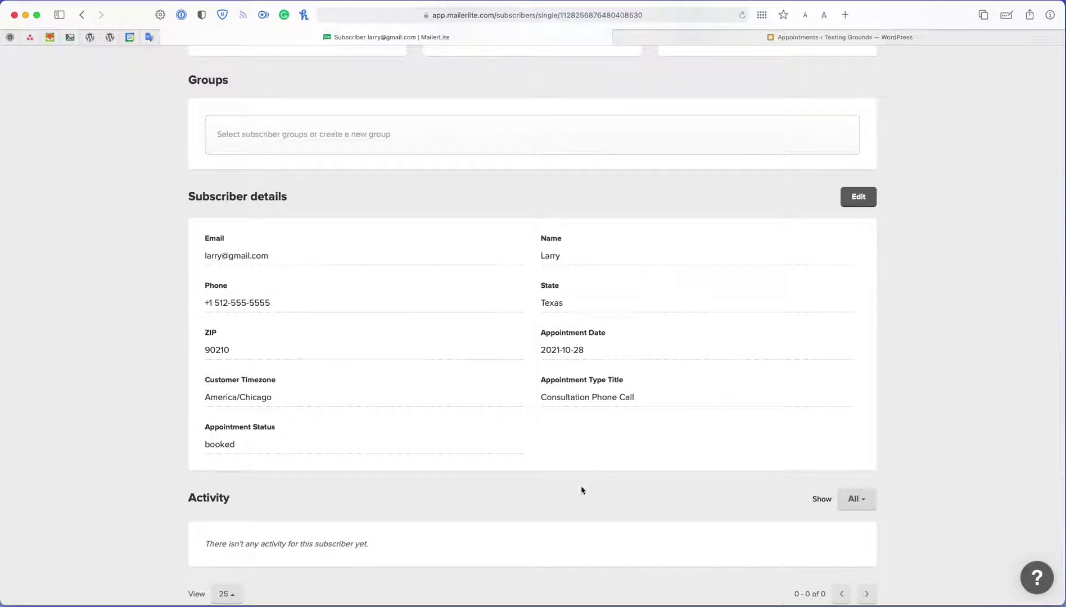
scroll(581, 496, down, 1)
scroll(581, 497, up, 4)
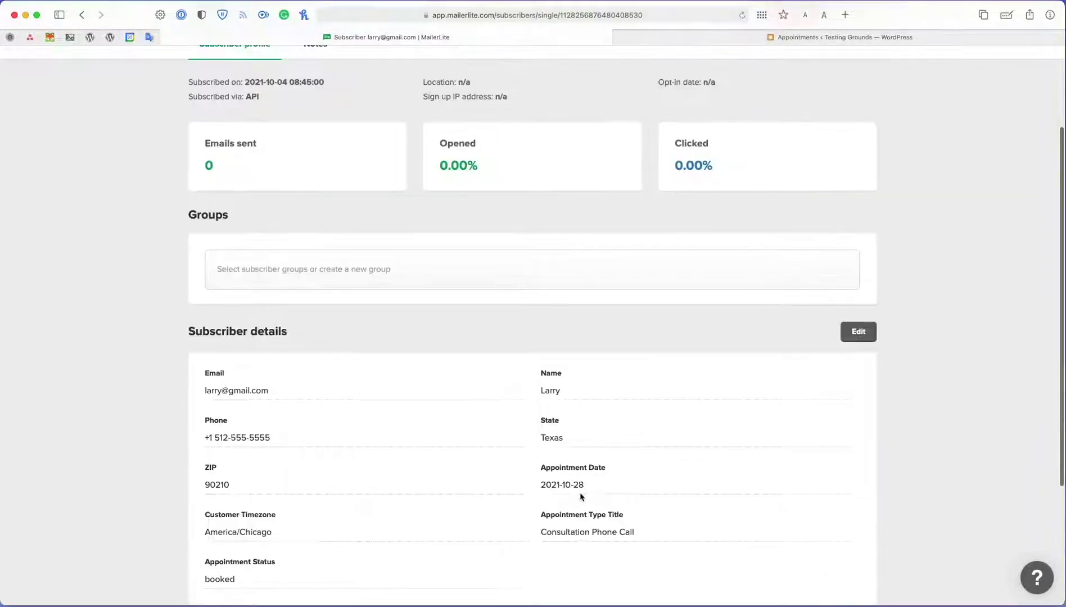
scroll(581, 496, up, 3)
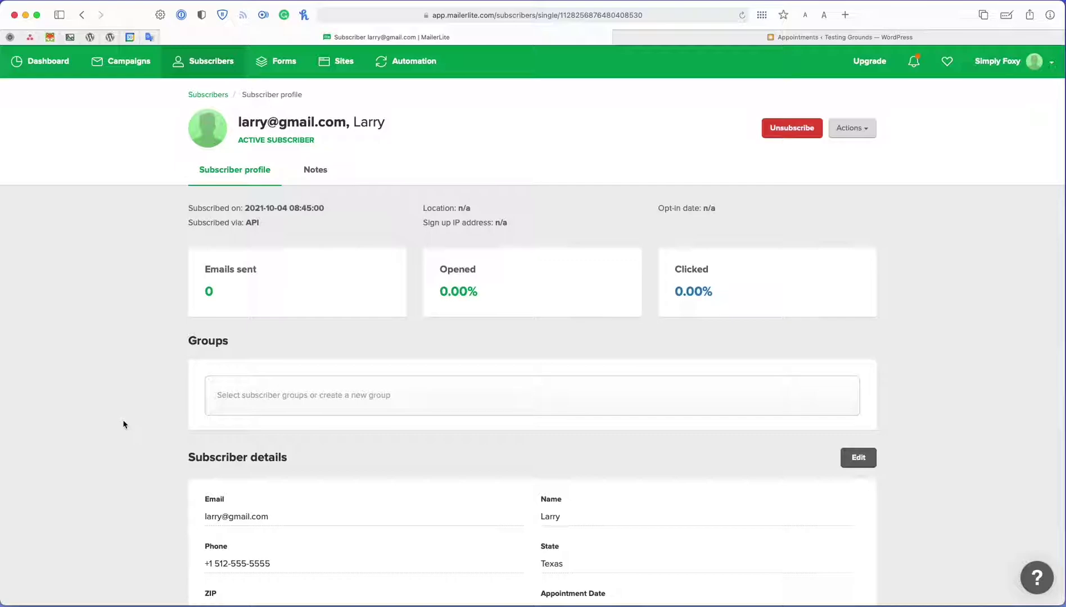
key(super+bracketleft)
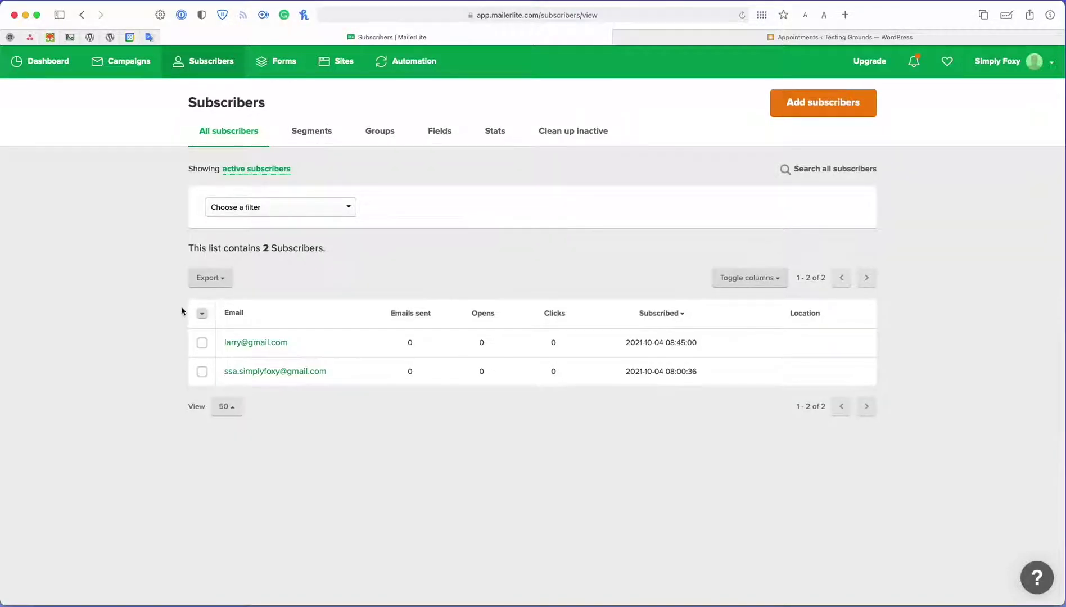